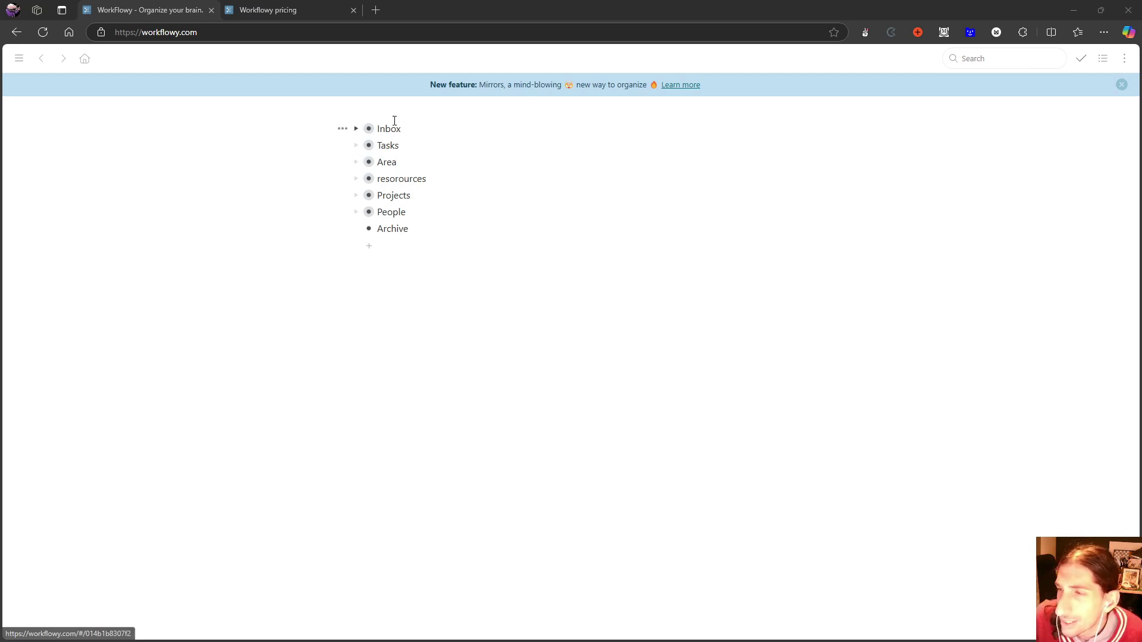
pyautogui.click(301, 7)
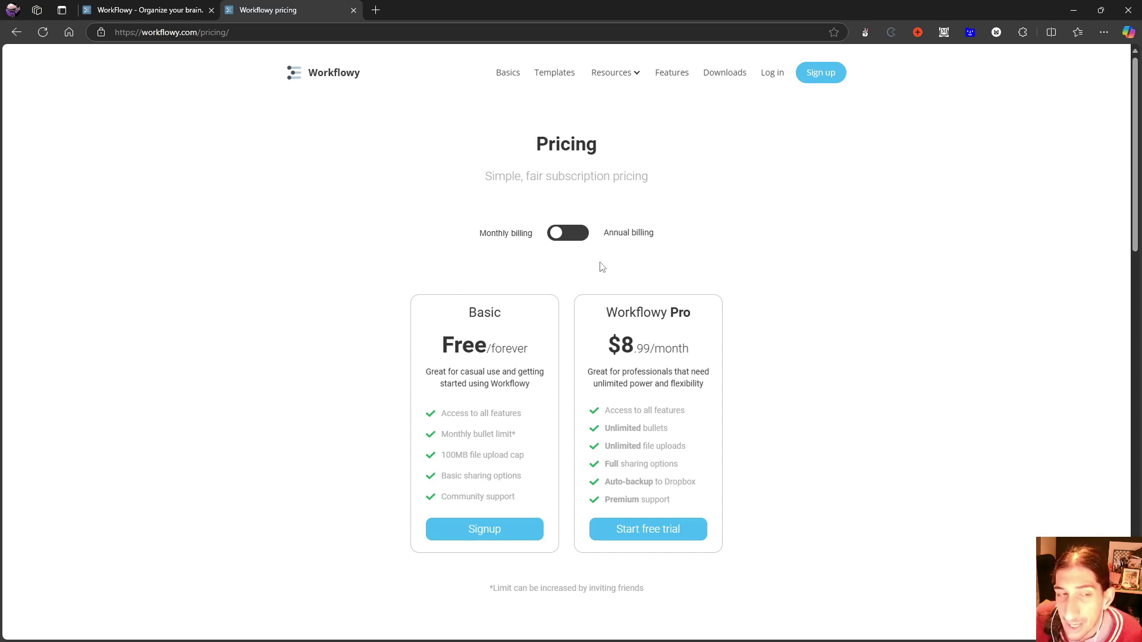
pyautogui.click(562, 235)
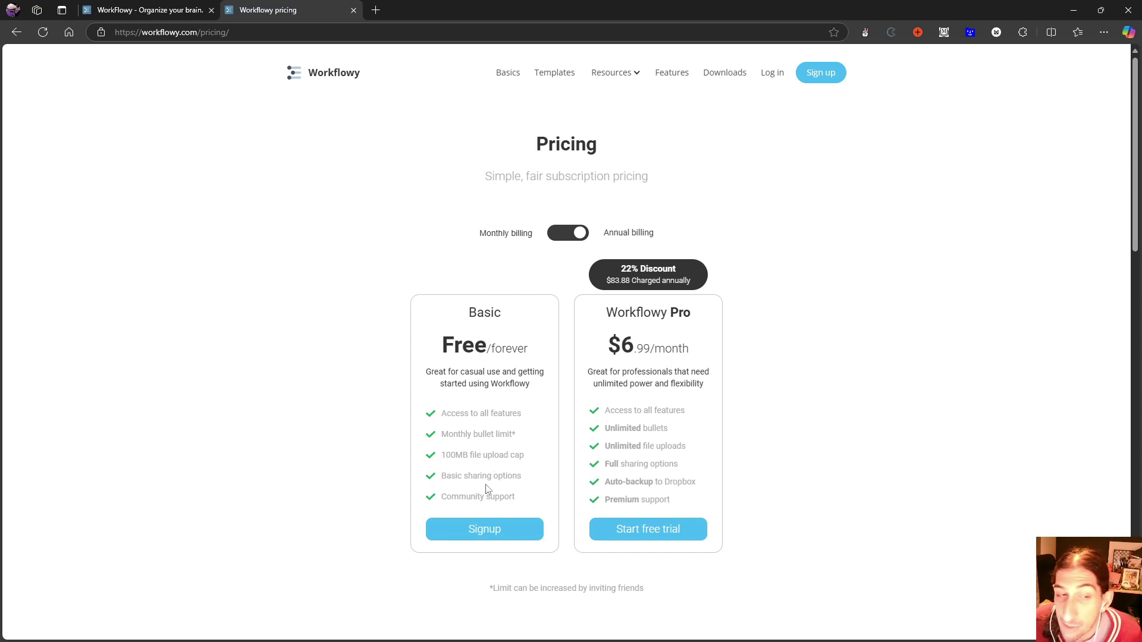
pyautogui.scroll(-1, 491, 470)
pyautogui.scroll(1, 476, 434)
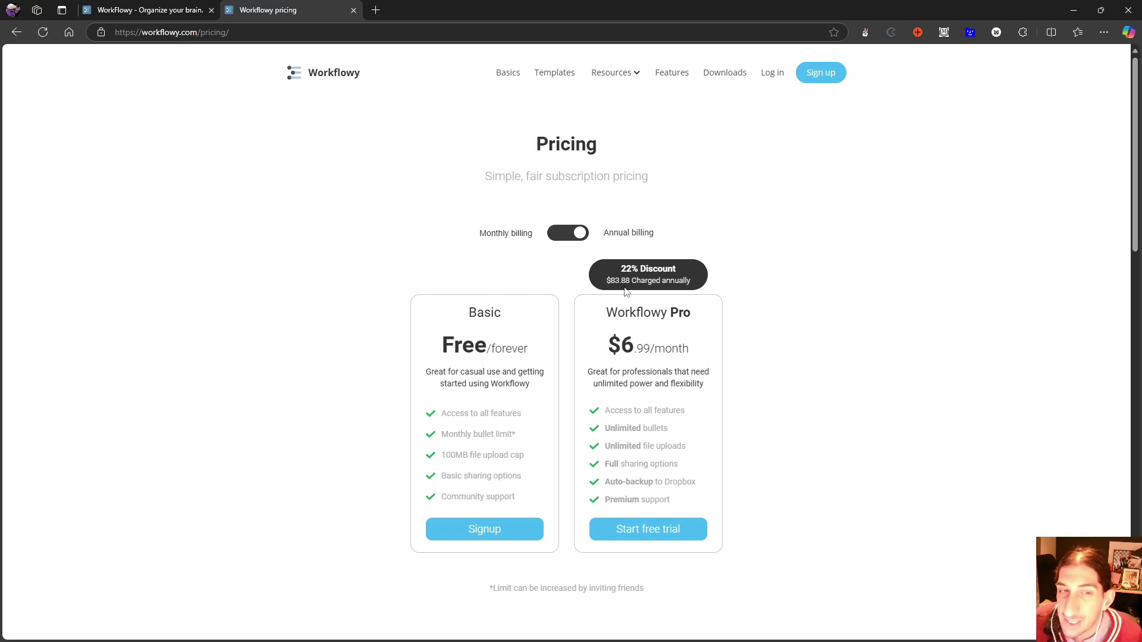
# Switch the pricing page back to monthly billing, showing Pro at $8.99/month.
pyautogui.click(577, 233)
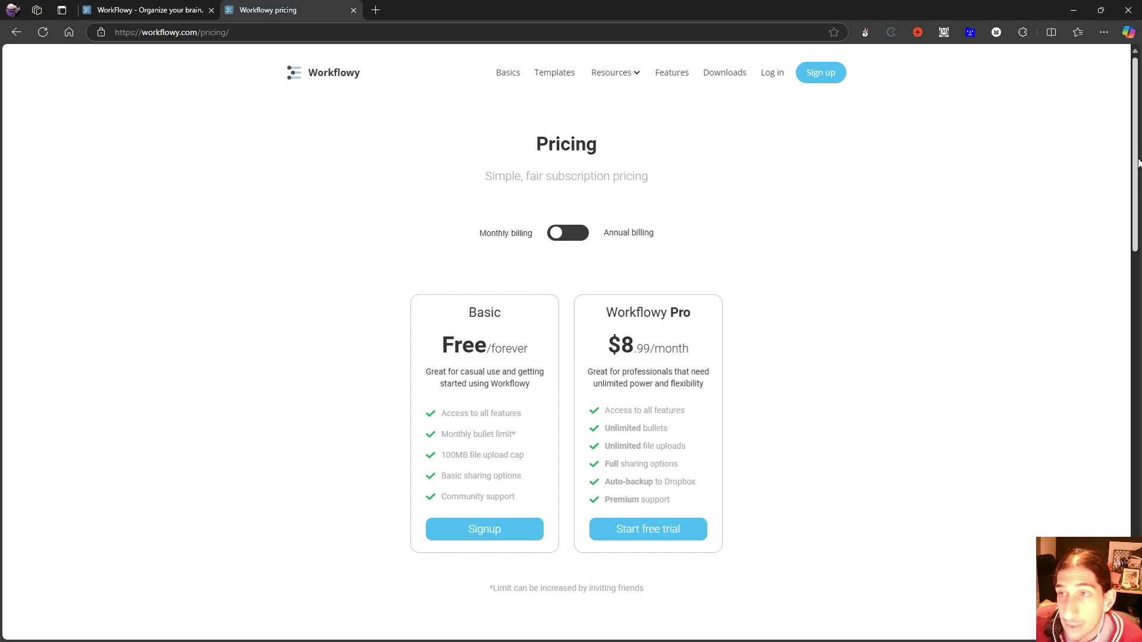
# Back on the outline, peek into resorources, expand Area and rename it to Areas.
pyautogui.click(152, 18)
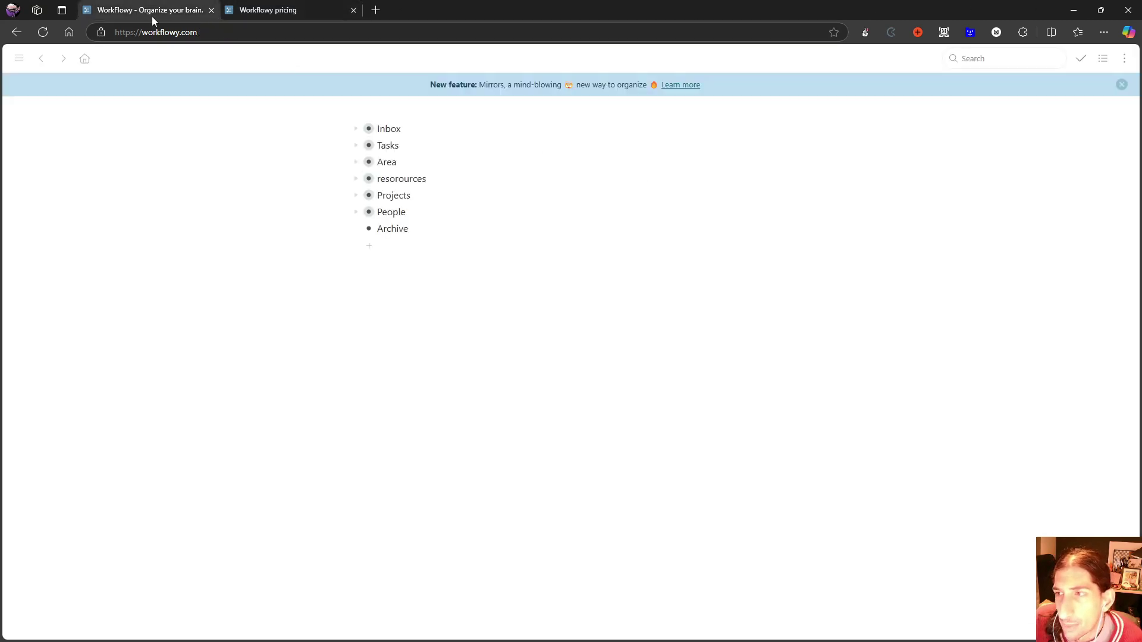
pyautogui.click(358, 179)
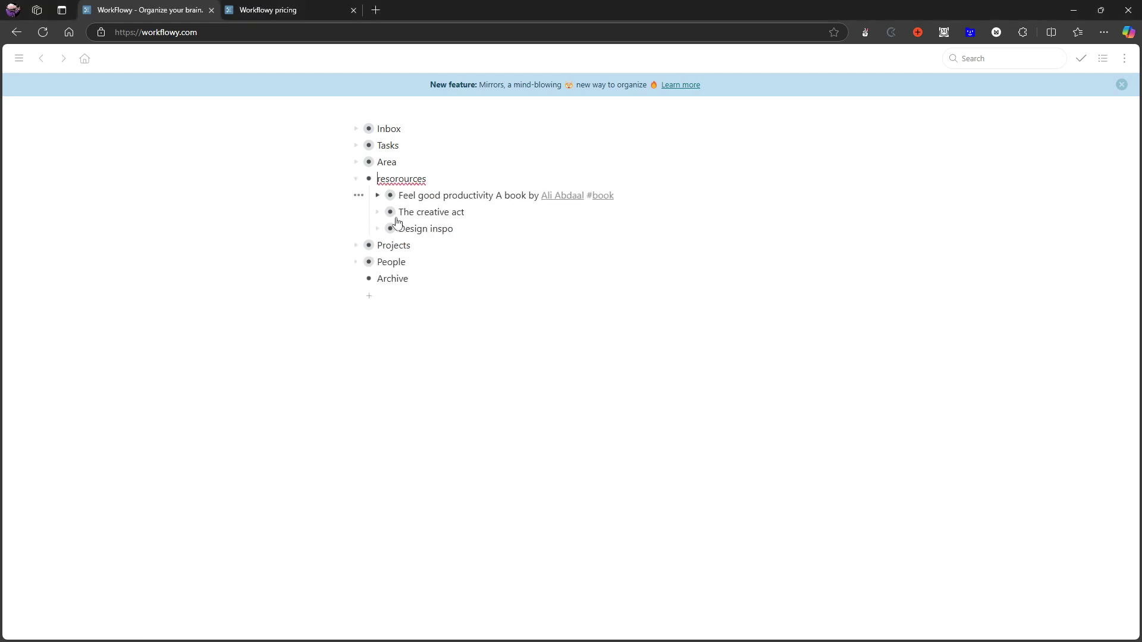
pyautogui.click(355, 179)
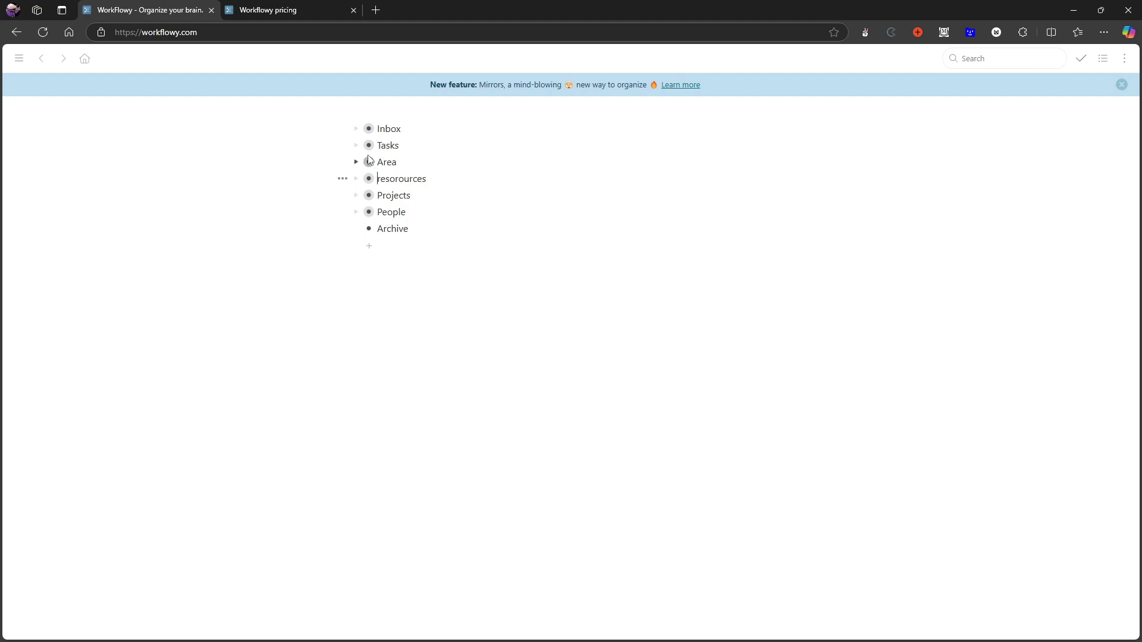
pyautogui.click(356, 162)
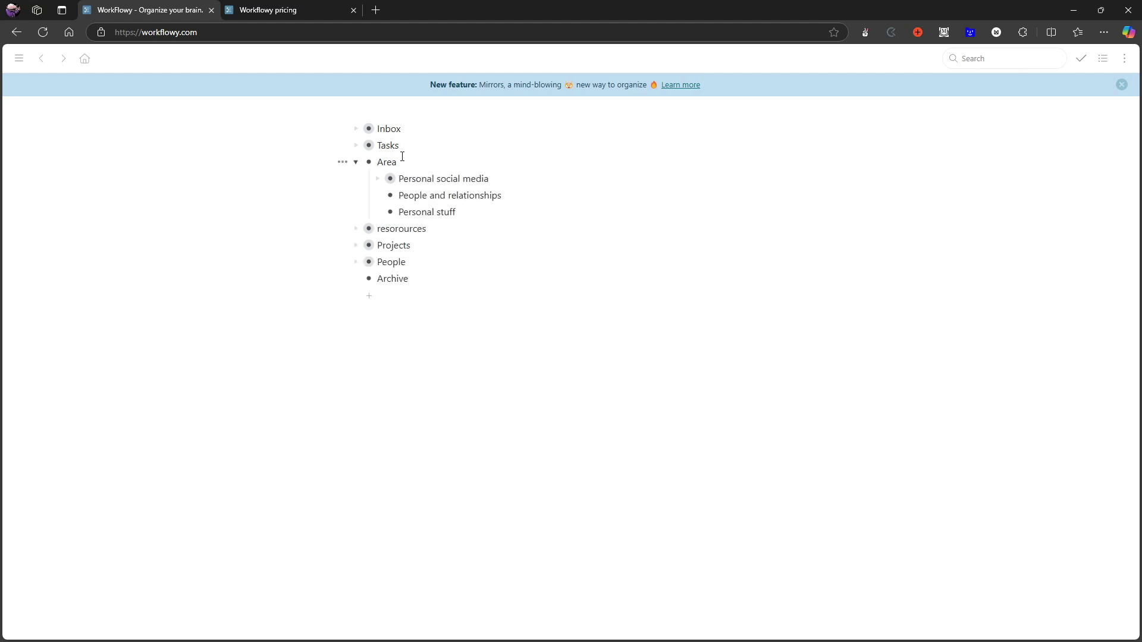
pyautogui.click(401, 160)
pyautogui.write('s')
# Reveal Personal social media's Blog idea, then browse and collapse the Areas and Projects lists.
pyautogui.click(378, 179)
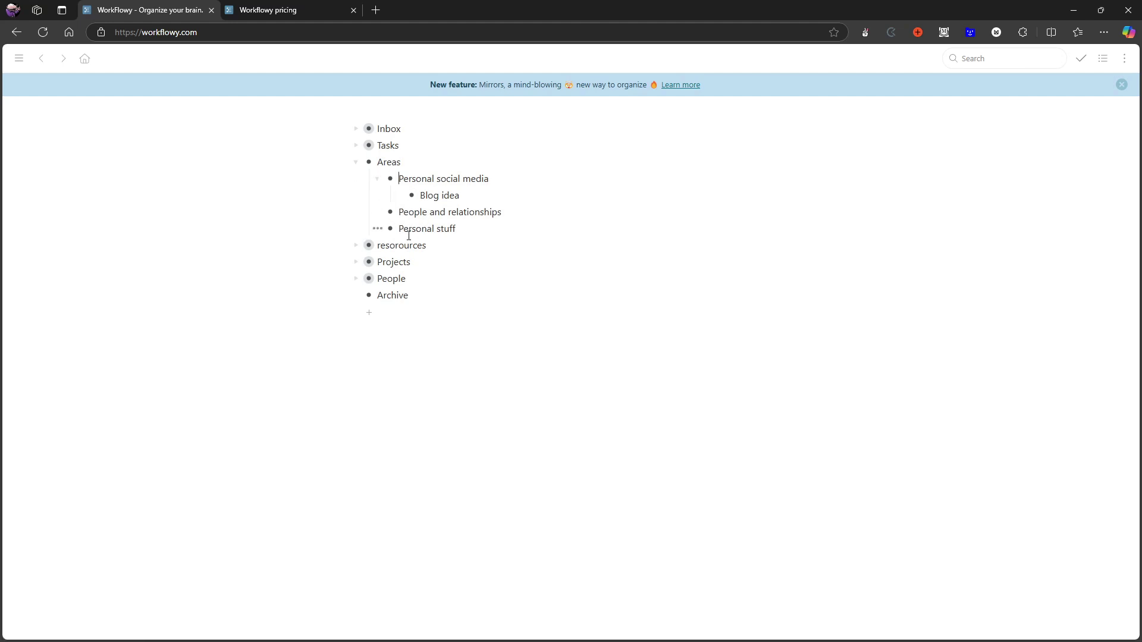
pyautogui.click(357, 164)
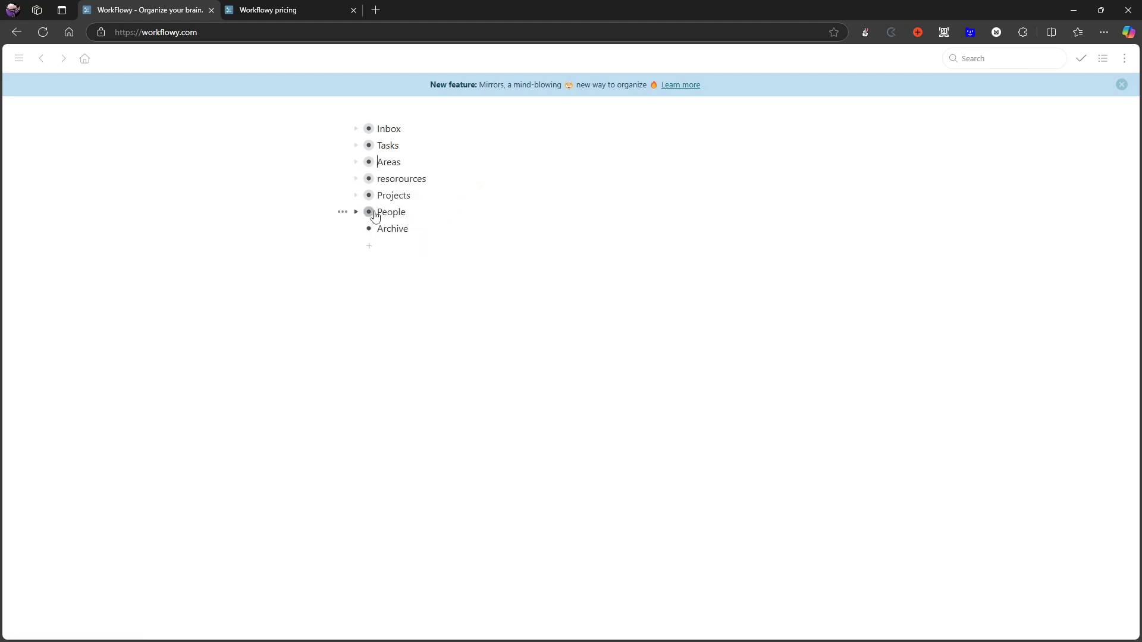
pyautogui.click(356, 197)
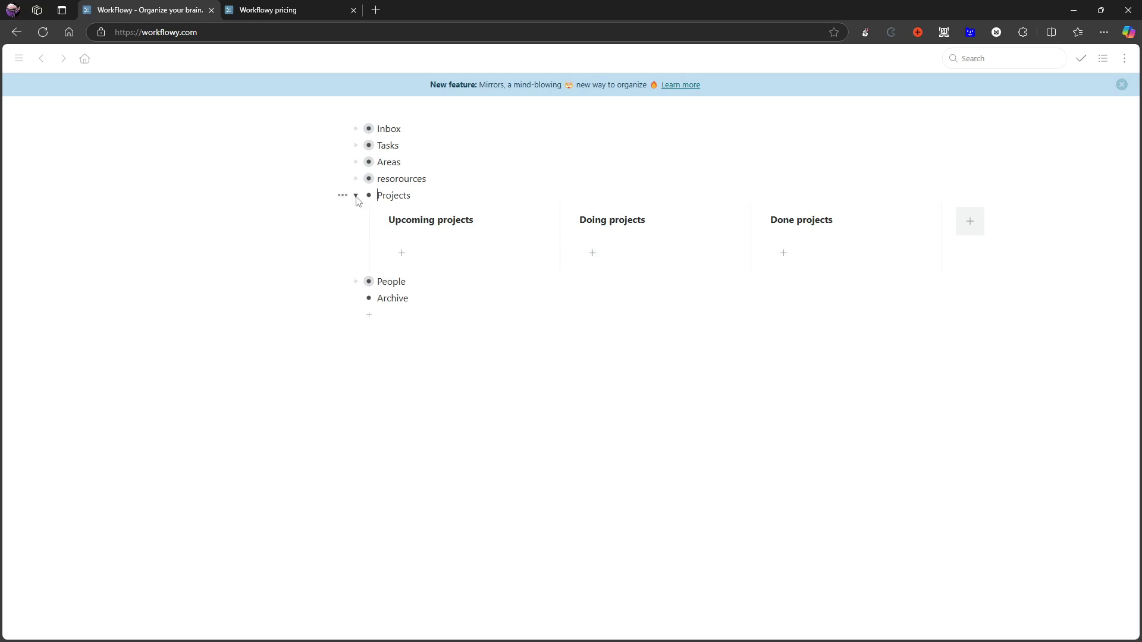
pyautogui.click(355, 196)
# Open Blog idea under Areas › Personal social media as its own page.
pyautogui.click(356, 179)
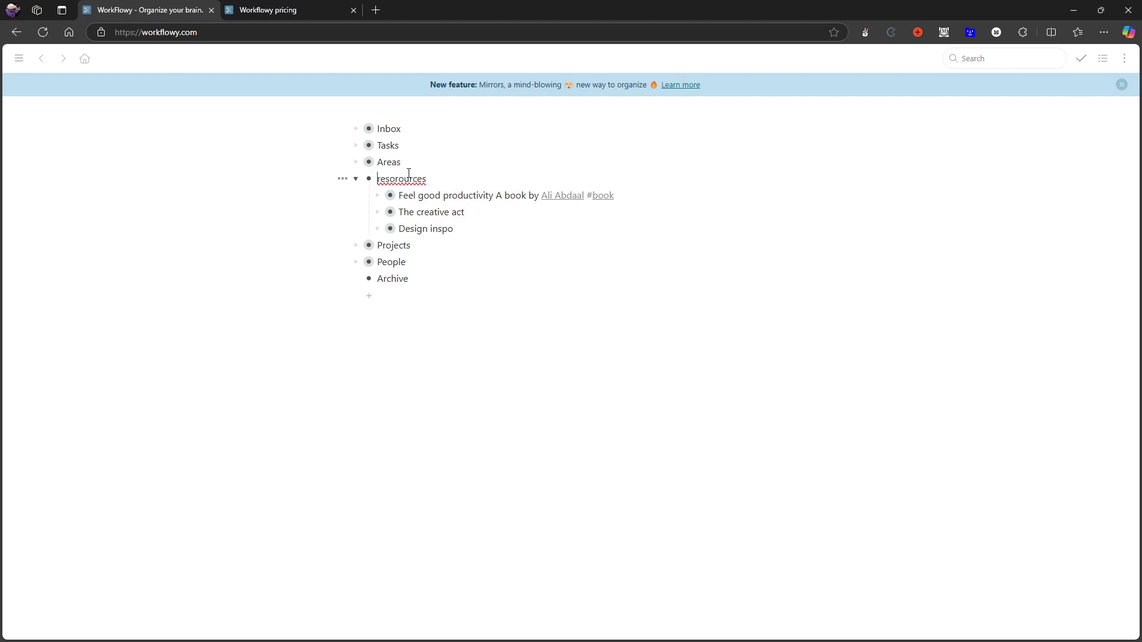
pyautogui.click(356, 179)
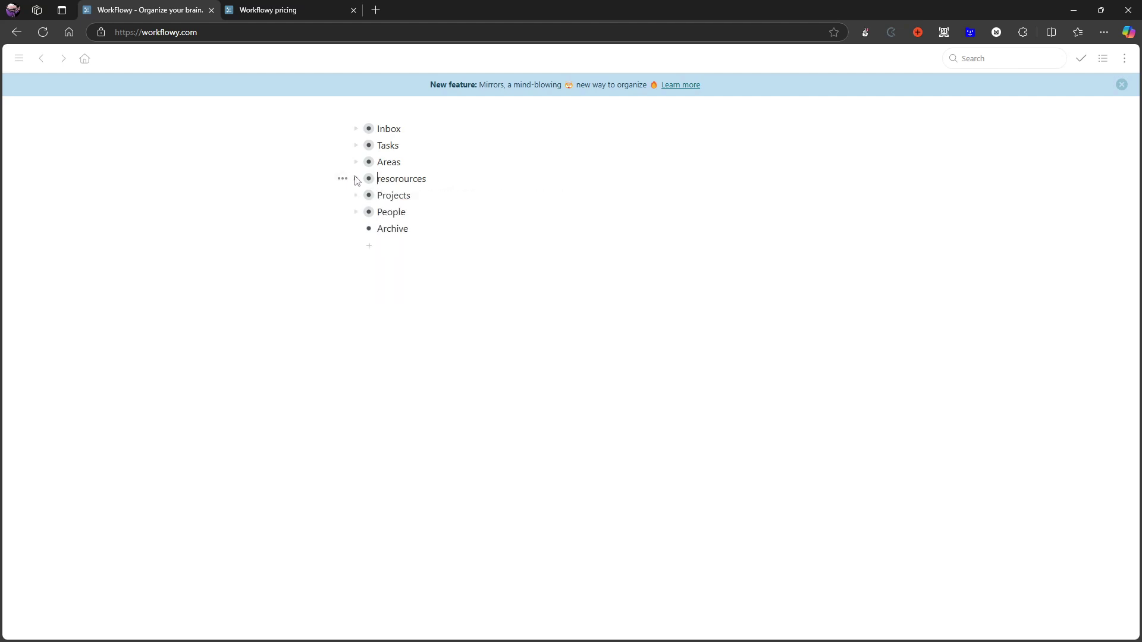
pyautogui.click(356, 162)
pyautogui.click(378, 181)
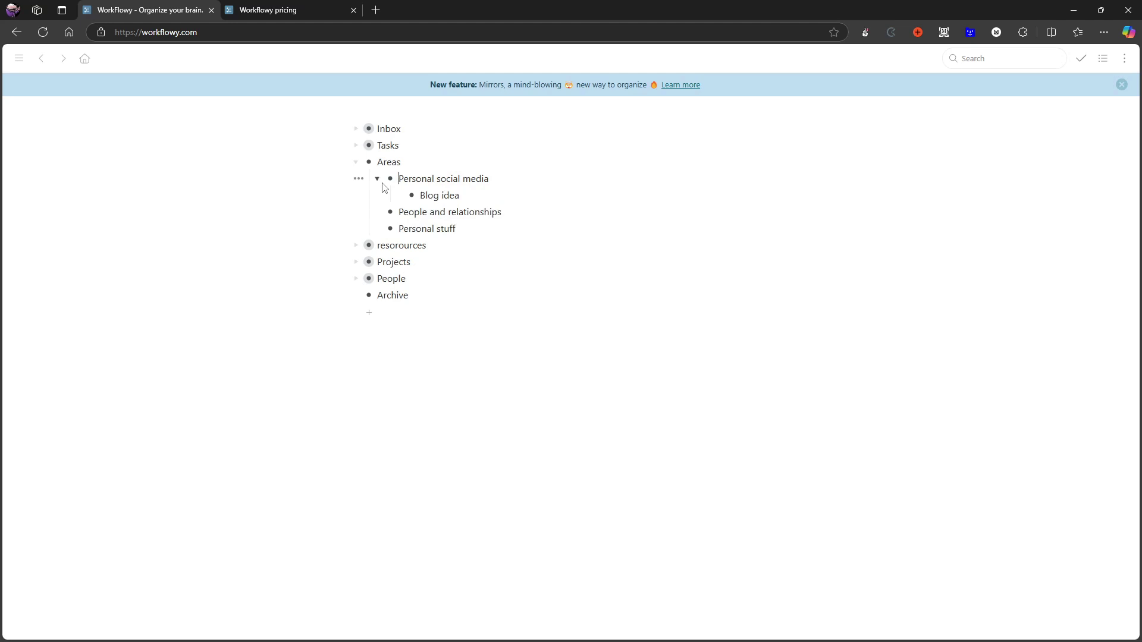
pyautogui.click(411, 195)
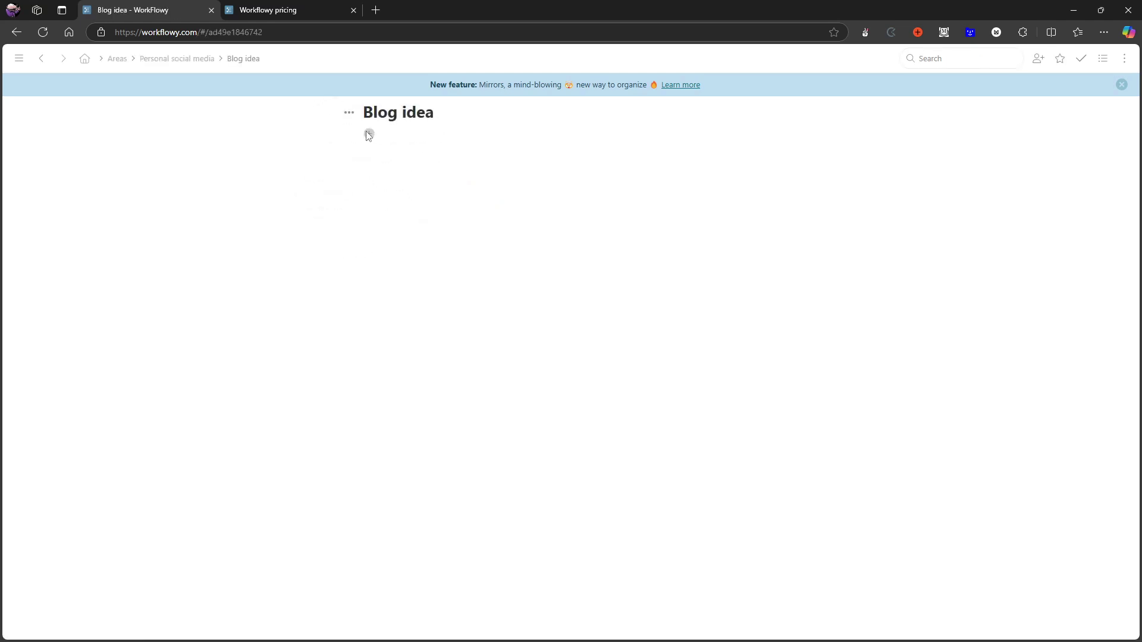
# Switch Blog idea to a three-column board and title the first column To-do.
pyautogui.click(1102, 59)
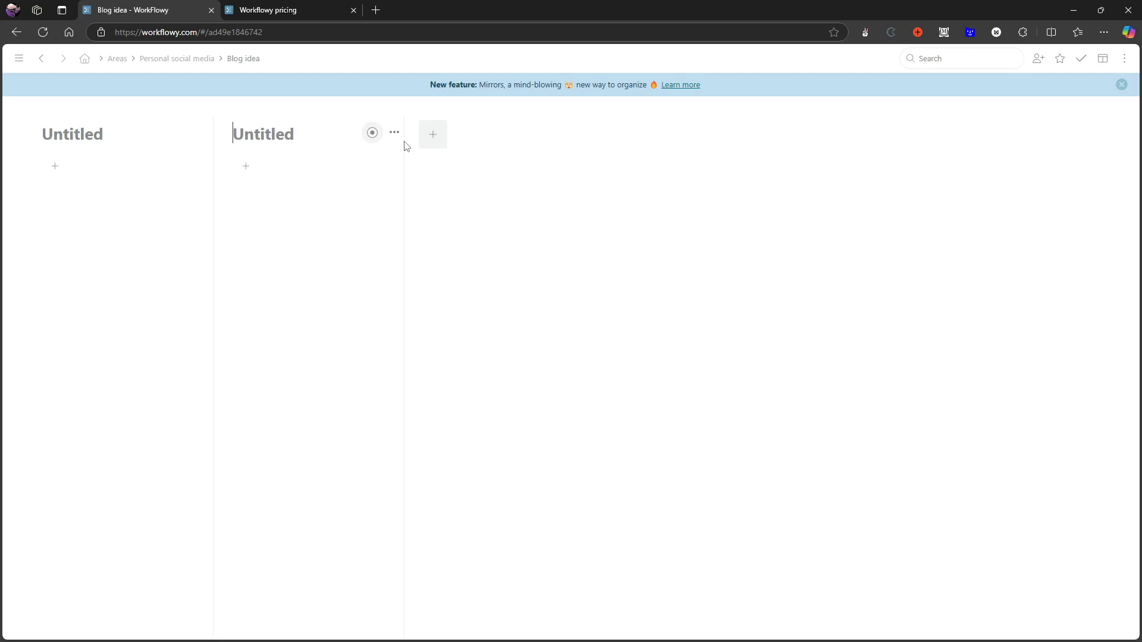
pyautogui.click(433, 141)
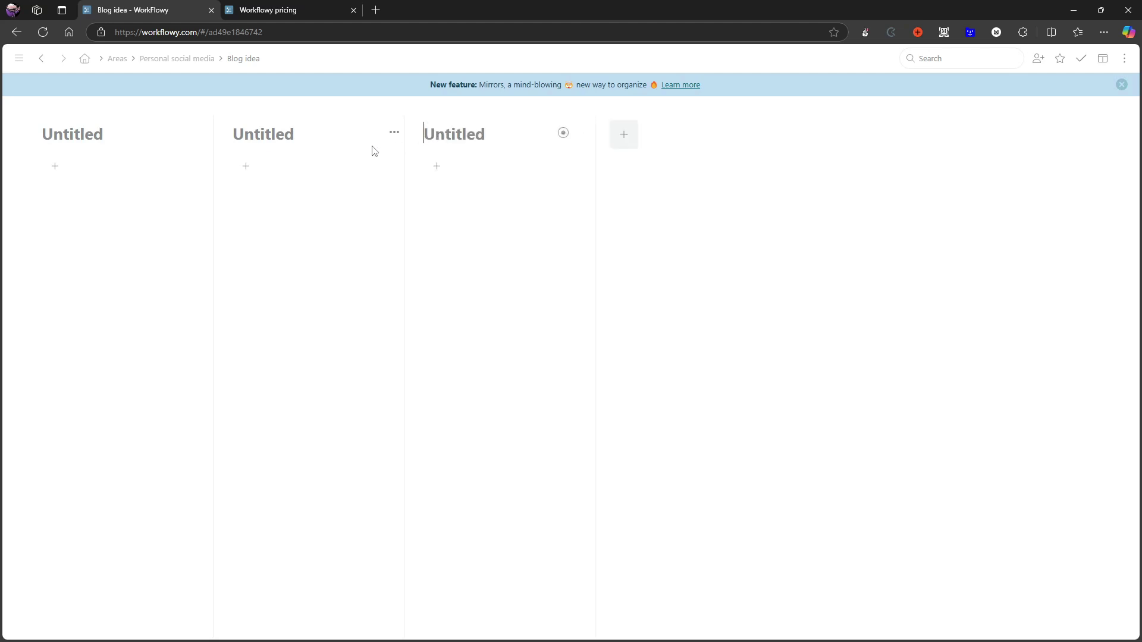
pyautogui.click(125, 139)
pyautogui.write('To-do')
# Title the other columns doing and done, and add a 'Workflowy post' card under To-do.
pyautogui.click(287, 134)
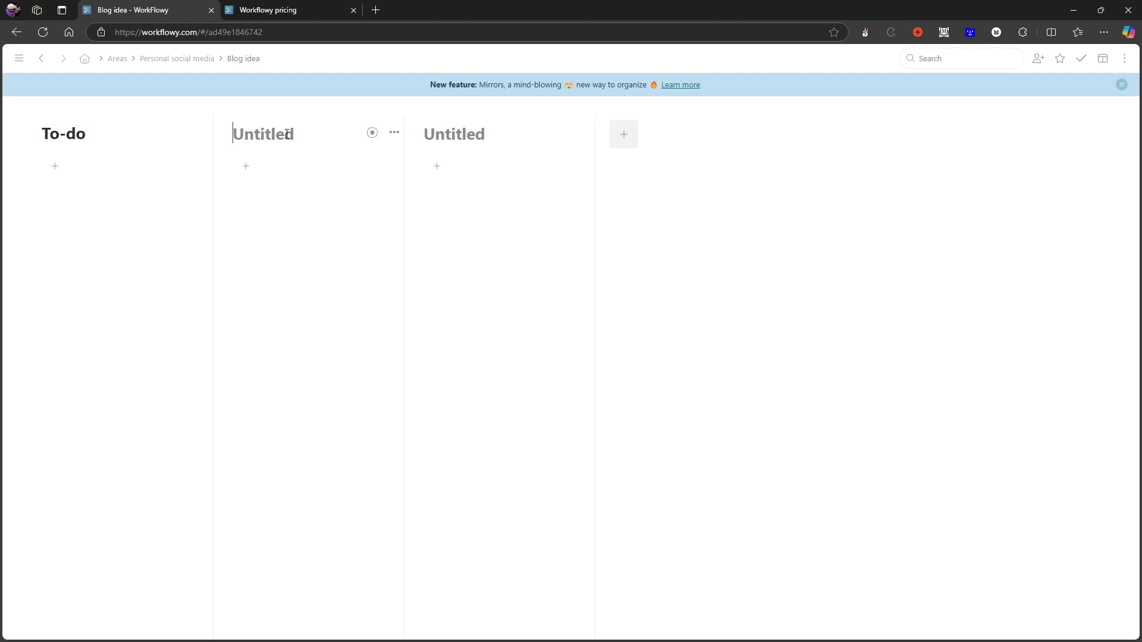
pyautogui.write('doing')
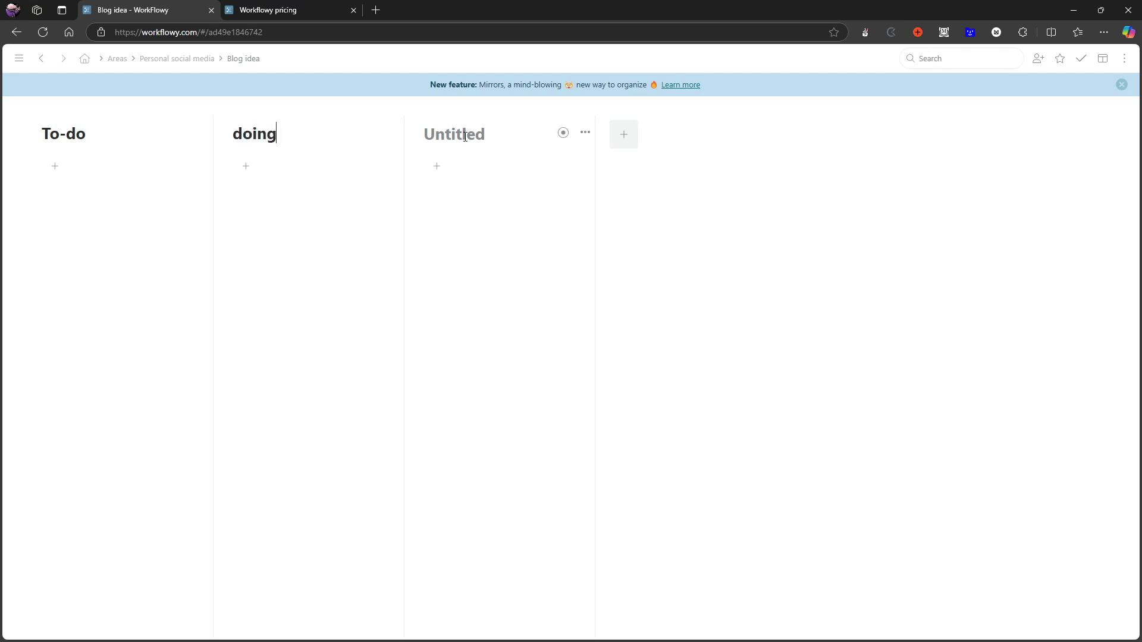
pyautogui.click(464, 137)
pyautogui.write('done')
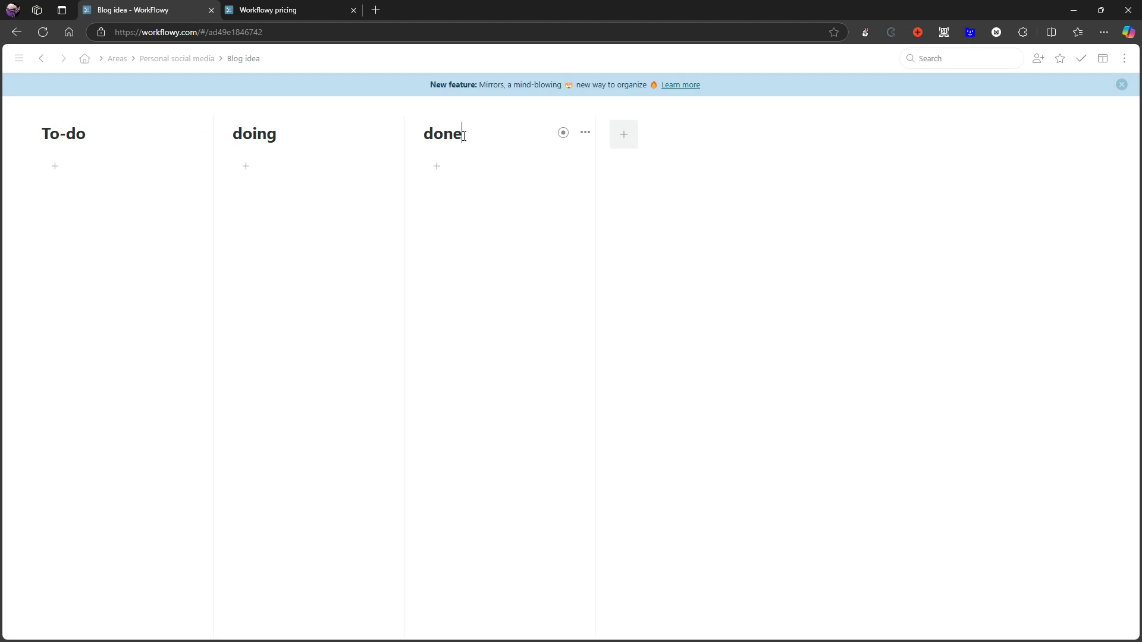
pyautogui.click(81, 171)
pyautogui.write('Workf')
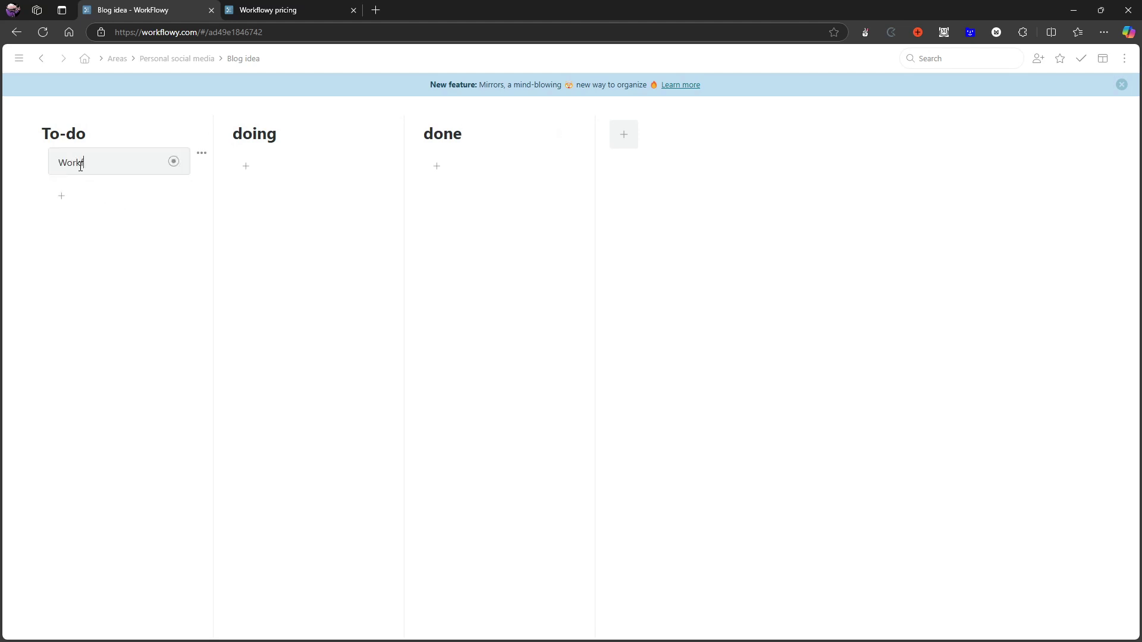
pyautogui.write('lowy post')
# Open the Workflowy post card as its own page in paragraph layout.
pyautogui.click(174, 162)
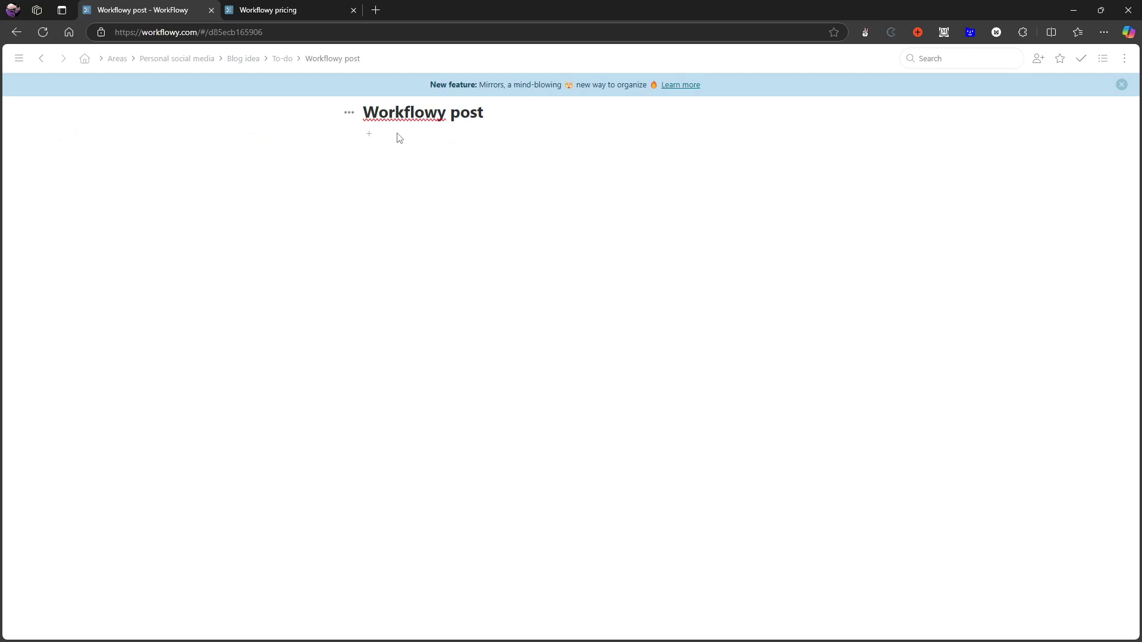
pyautogui.click(1103, 58)
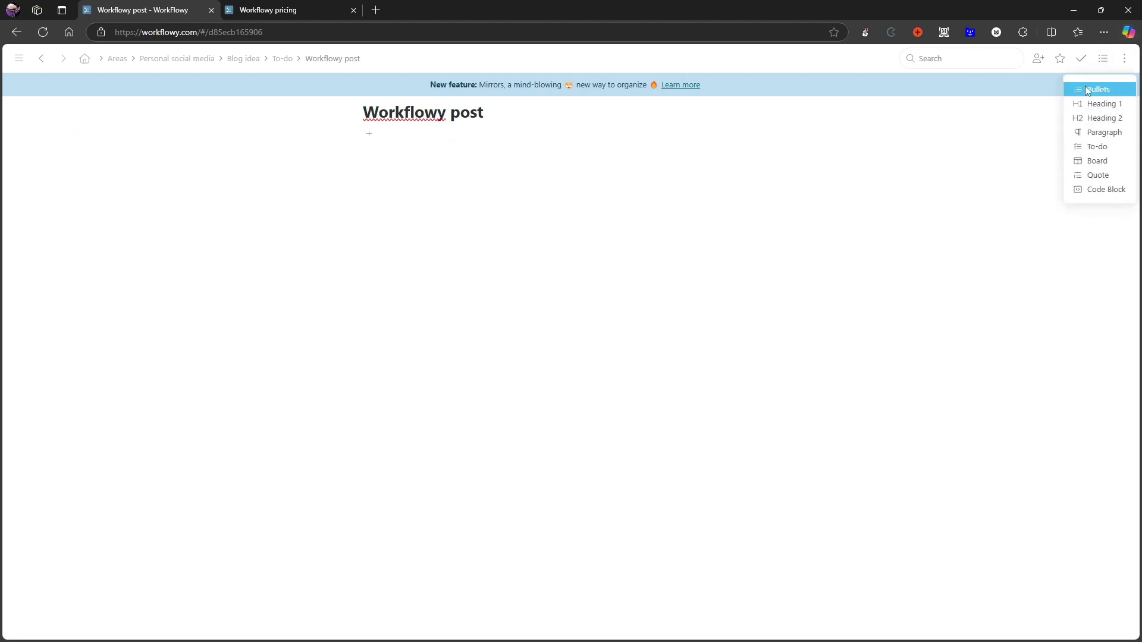
pyautogui.click(1104, 133)
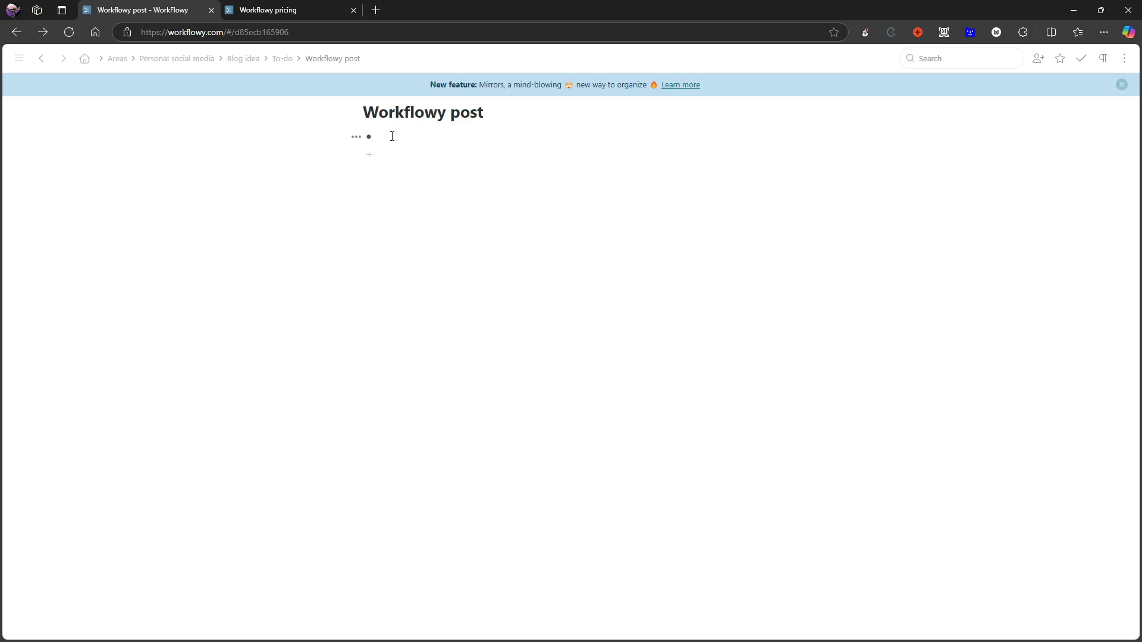
# Write a first line, try then delete a # heading and #tag, leaving 'Tes'.
pyautogui.click(371, 137)
pyautogui.hotkey('alt', 'Left')
pyautogui.write('ggled')
pyautogui.press('BackSpace')
pyautogui.press('BackSpace')
pyautogui.write('#')
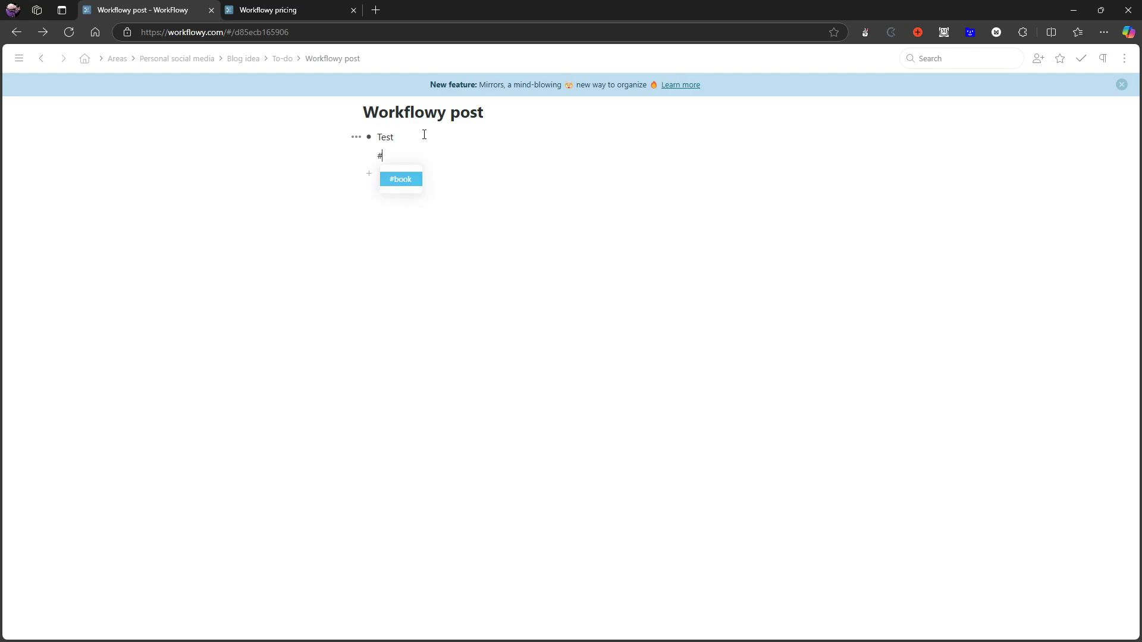
pyautogui.write(' ffrt')
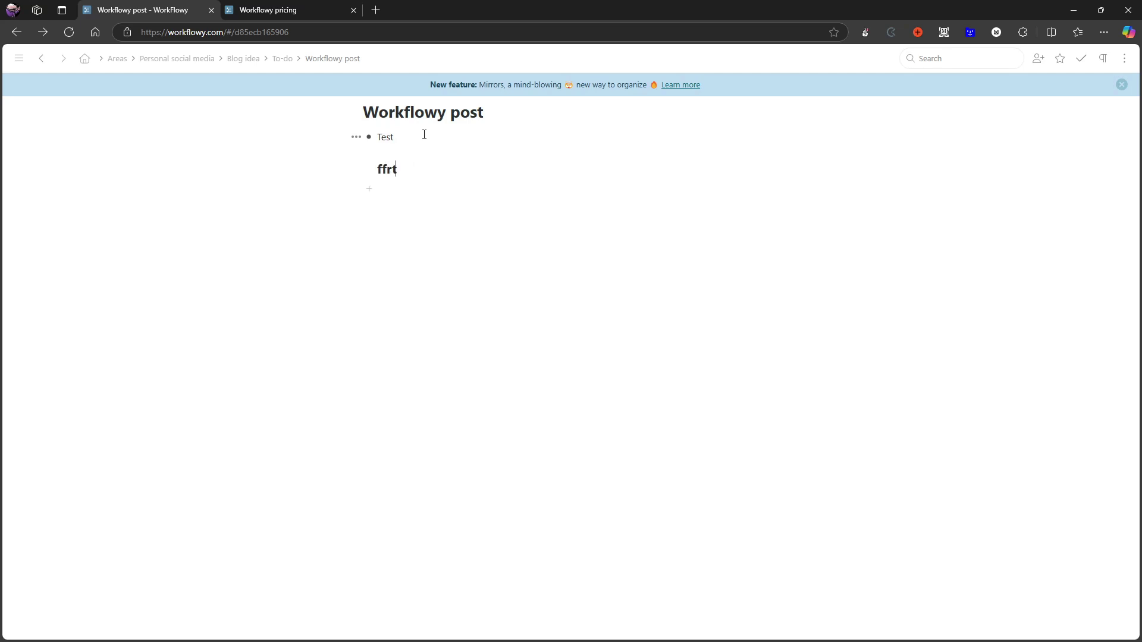
pyautogui.press('BackSpace')
pyautogui.press('BackSpace')
pyautogui.write('#')
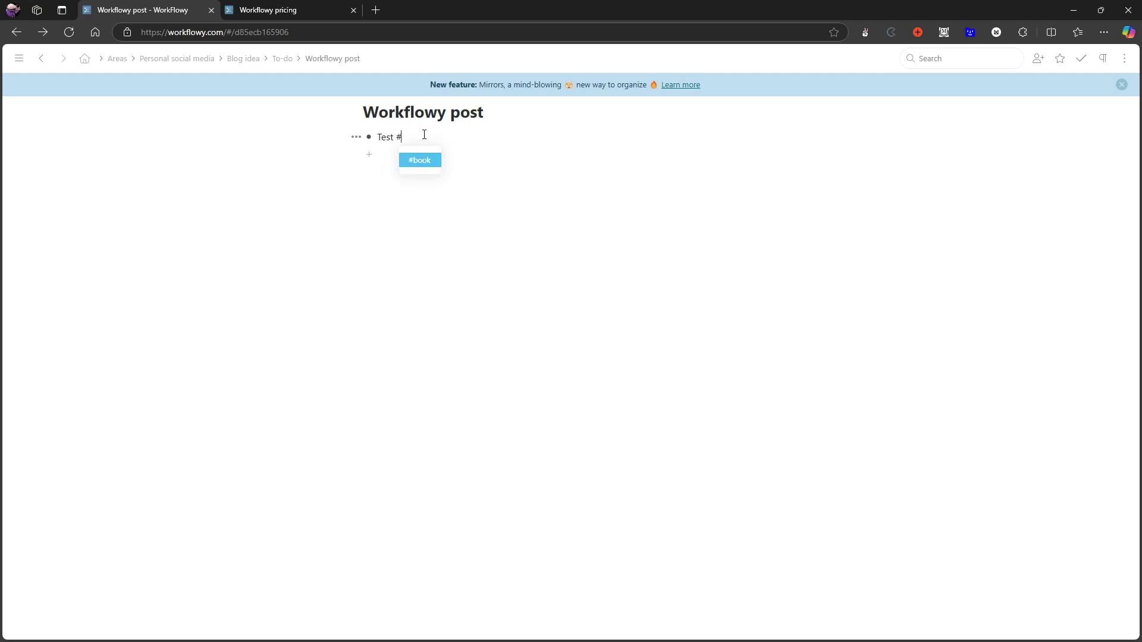
pyautogui.press('BackSpace')
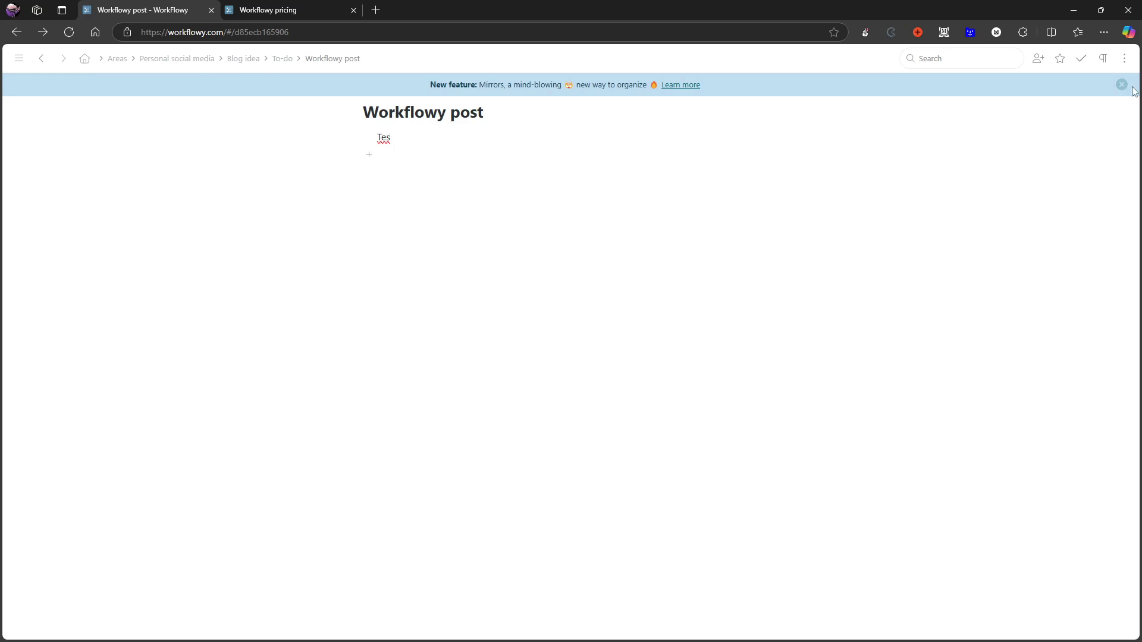
pyautogui.click(1104, 58)
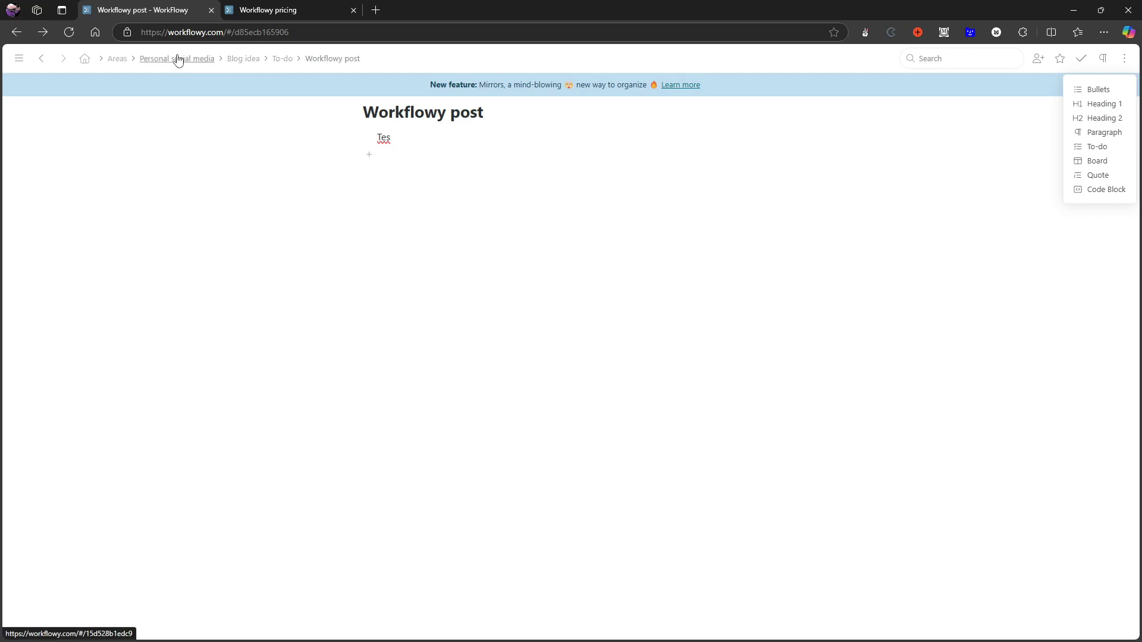
# Go up through Areas to Home, collapse Areas and expand resorources.
pyautogui.click(117, 59)
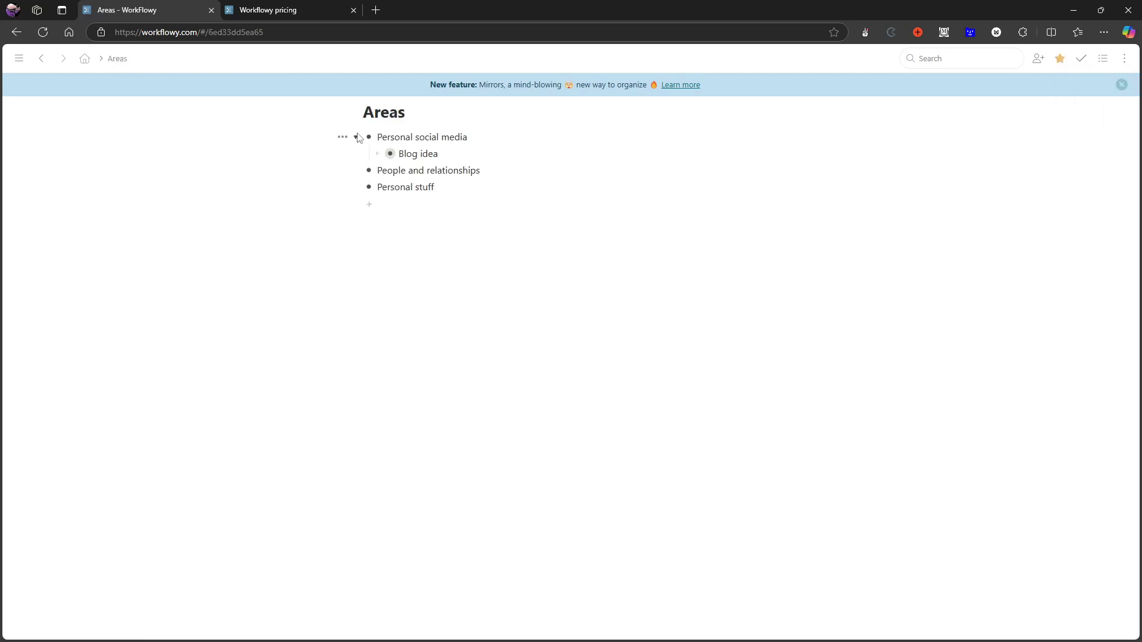
pyautogui.click(83, 60)
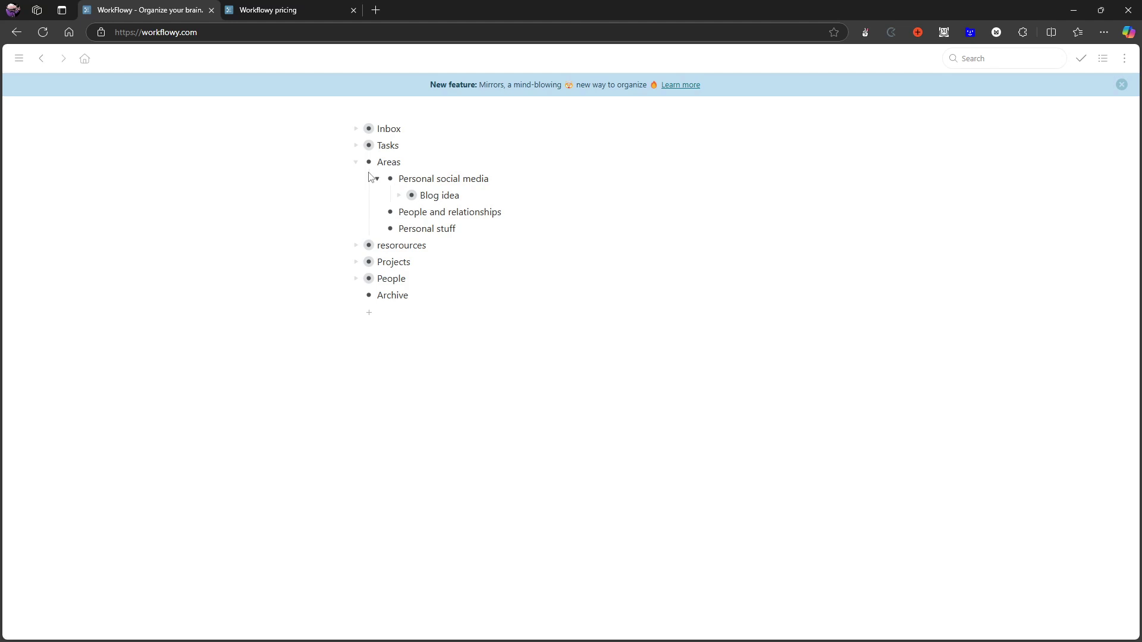
pyautogui.click(356, 163)
pyautogui.click(354, 180)
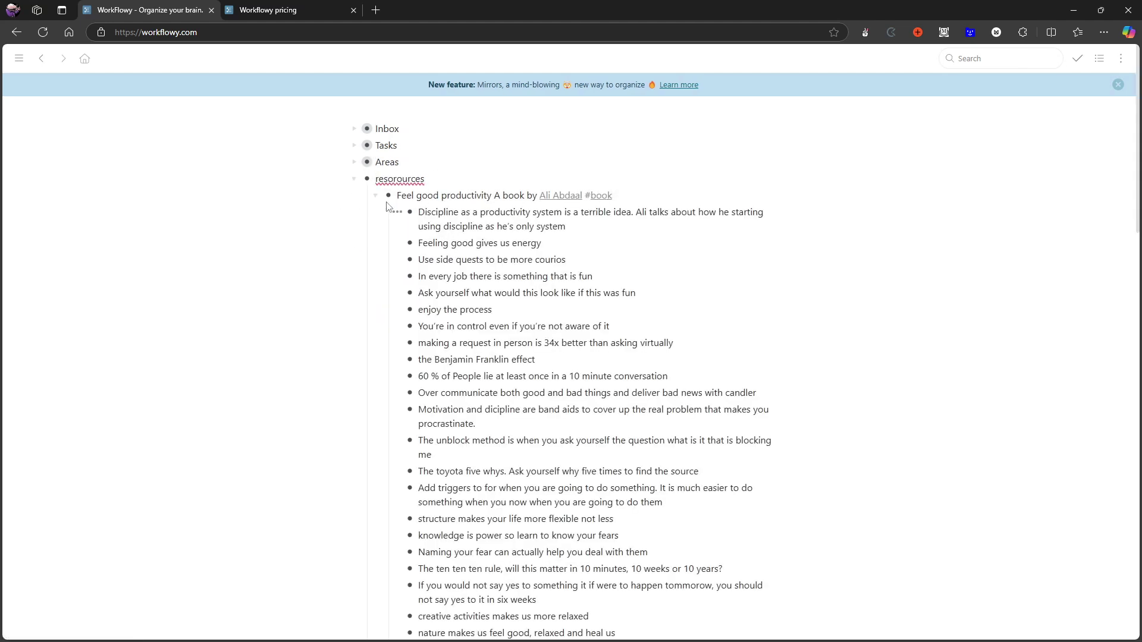
# Visit the author's linked page, toggle its backlink, then return to the home outline.
pyautogui.click(568, 197)
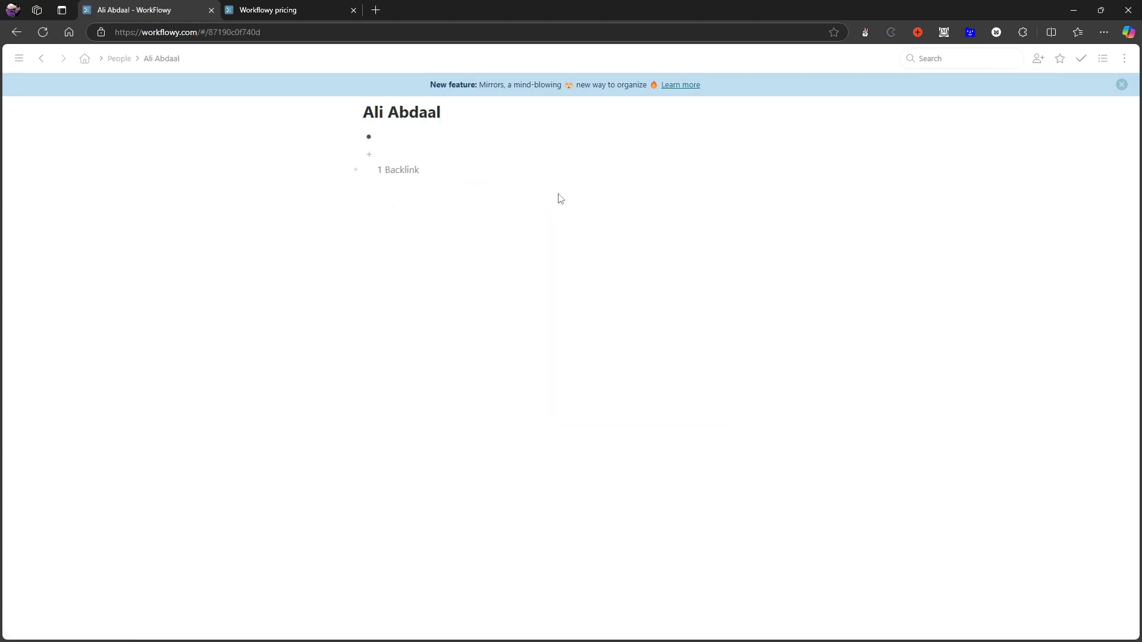
pyautogui.click(356, 171)
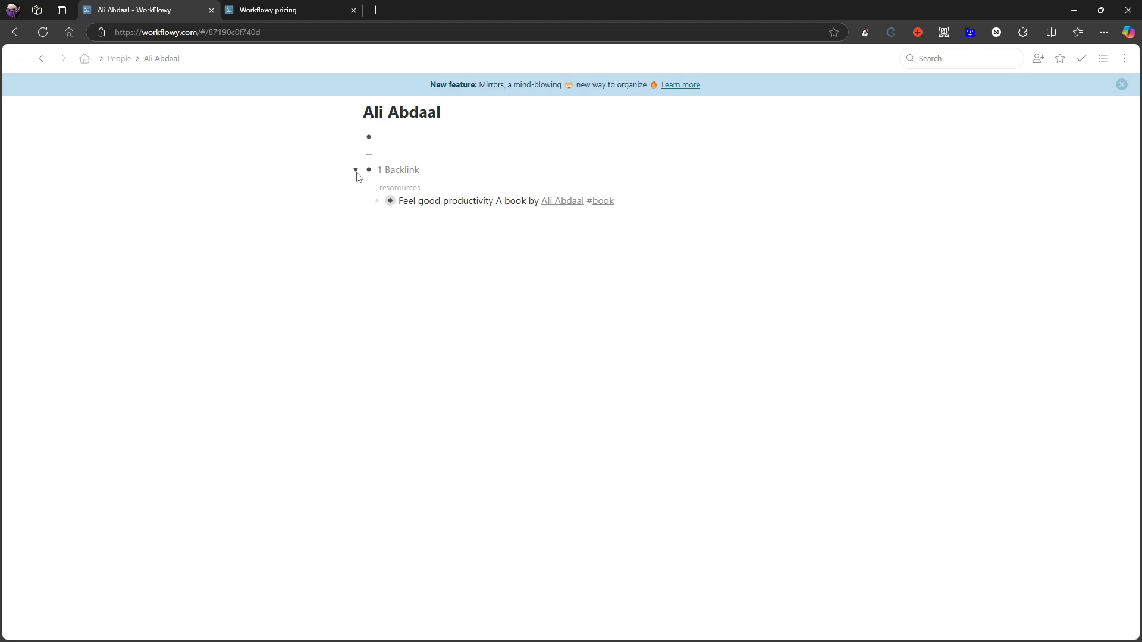
pyautogui.click(356, 170)
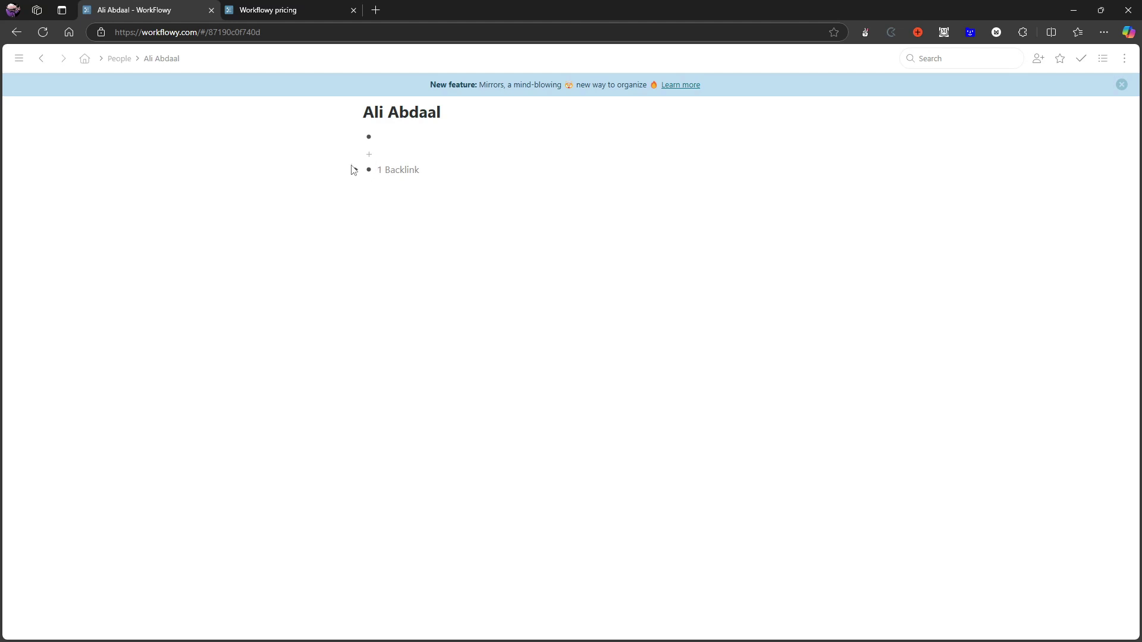
pyautogui.hotkey('alt', 'Left')
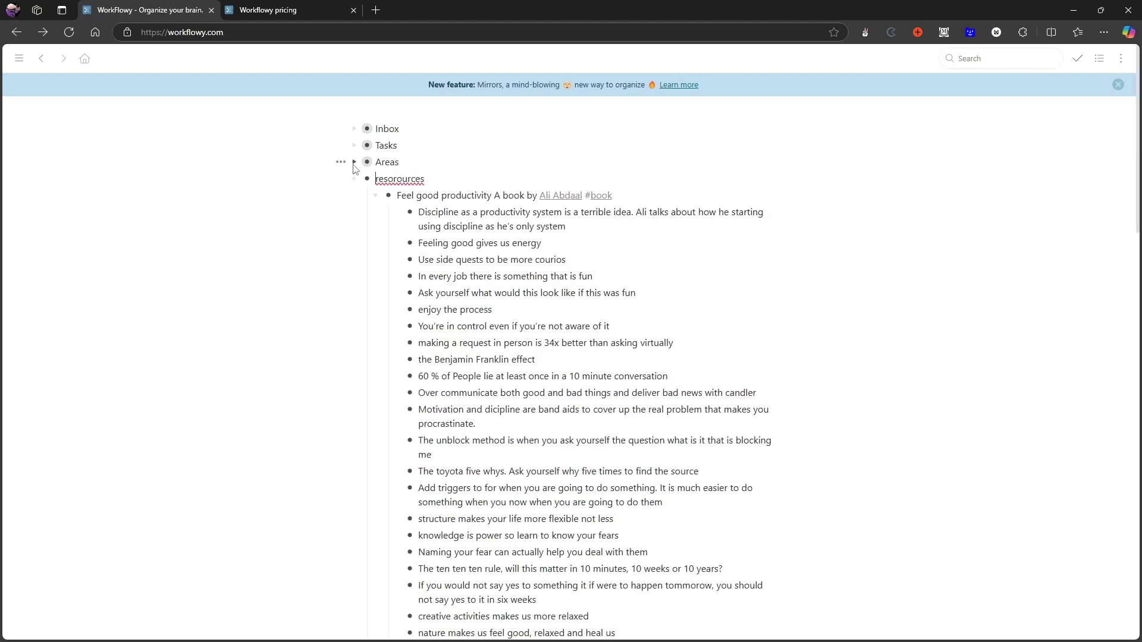
pyautogui.click(591, 201)
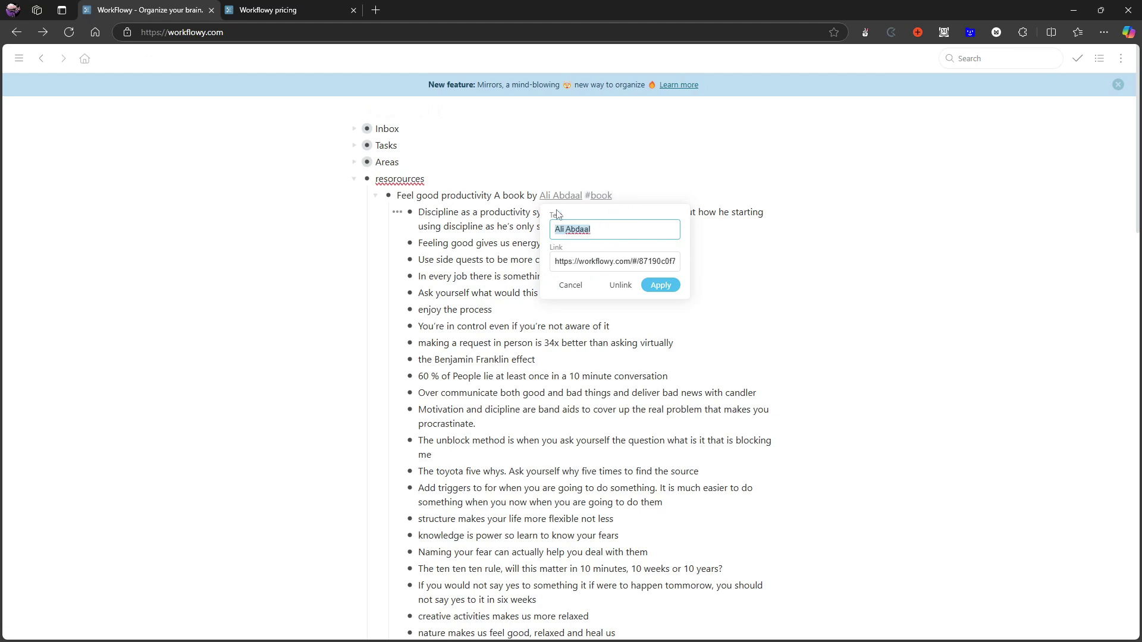
pyautogui.click(580, 154)
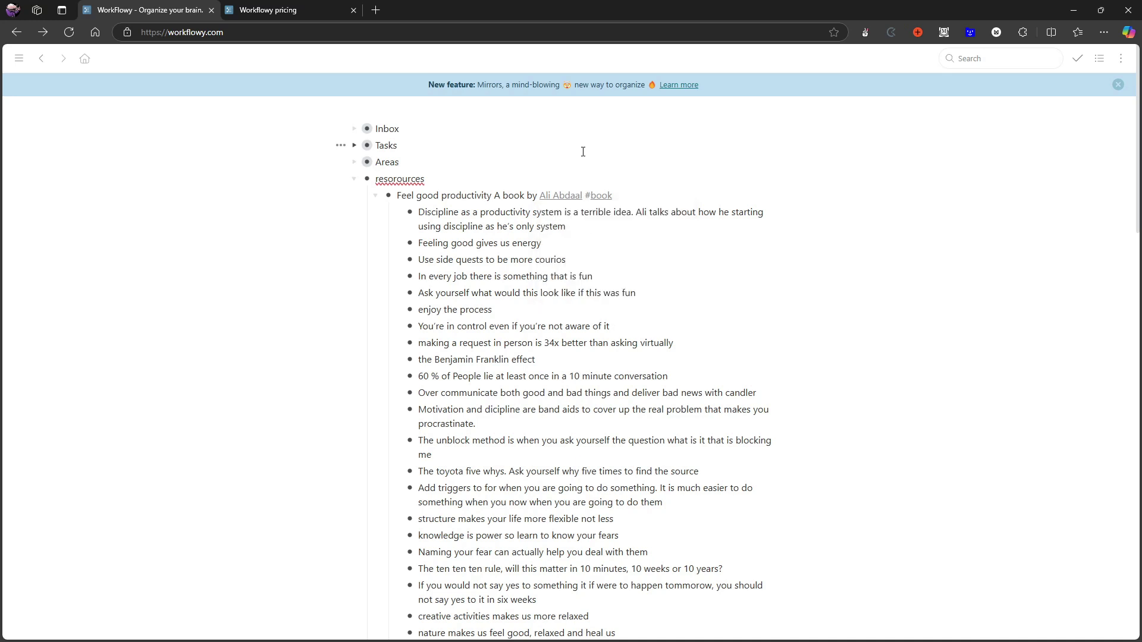
pyautogui.click(593, 196)
pyautogui.hotkey('alt', 'Left')
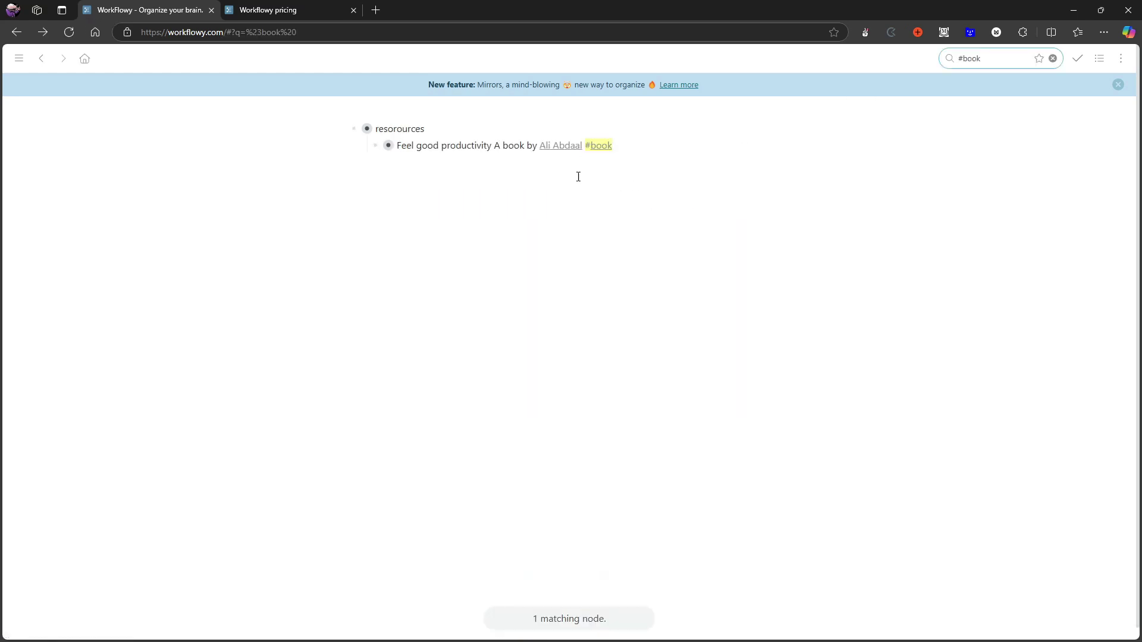
pyautogui.click(581, 196)
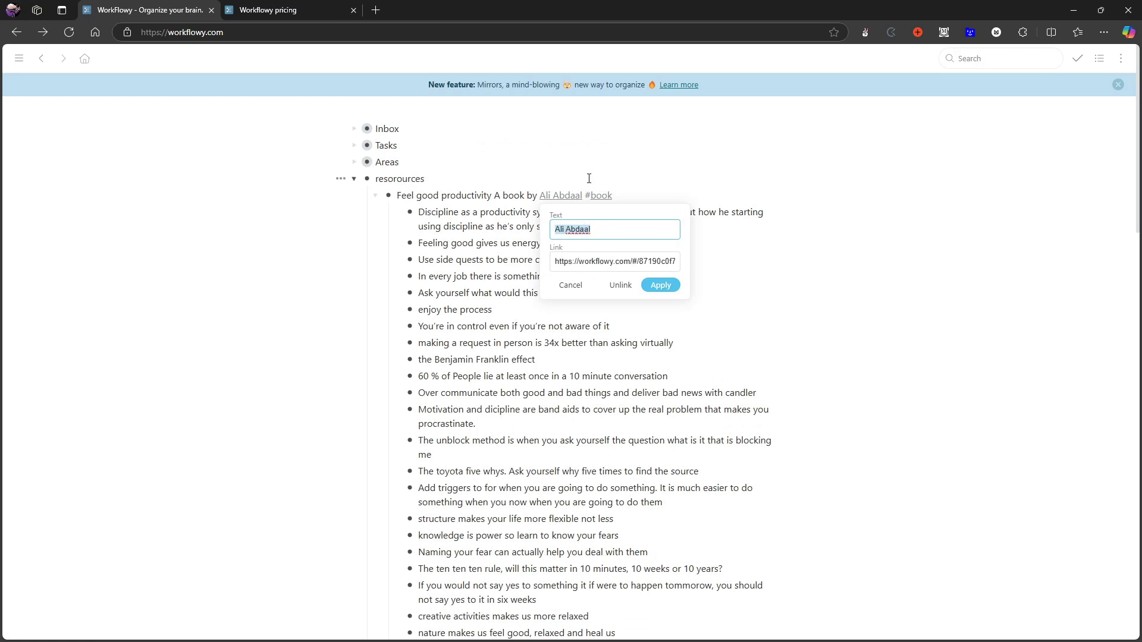
pyautogui.press('Escape')
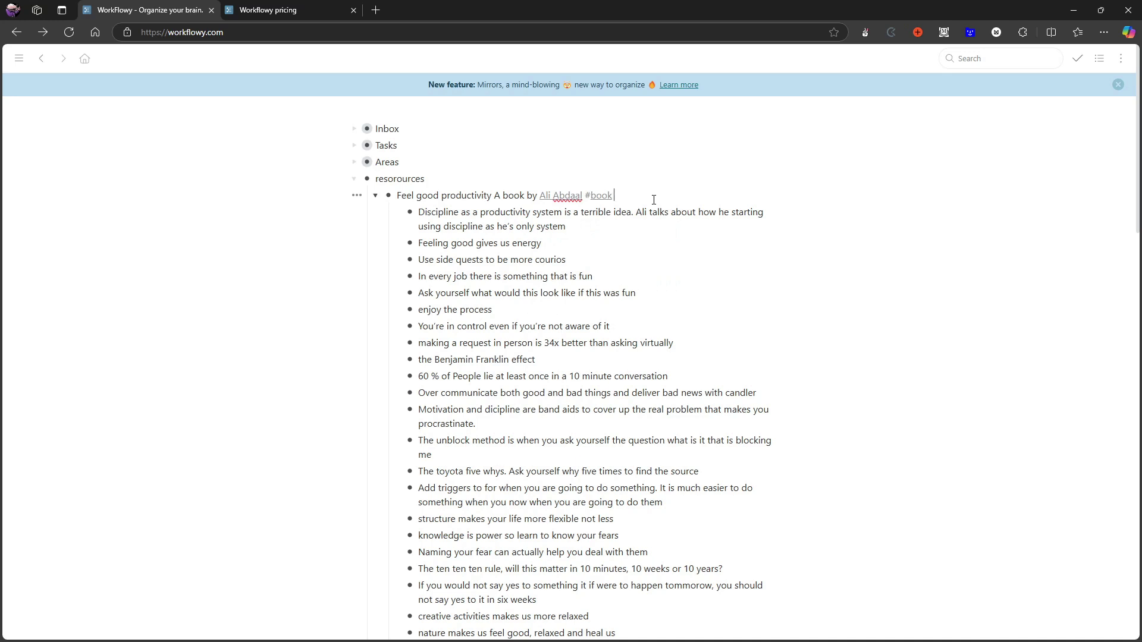
pyautogui.write('@')
pyautogui.press('BackSpace')
pyautogui.write('/')
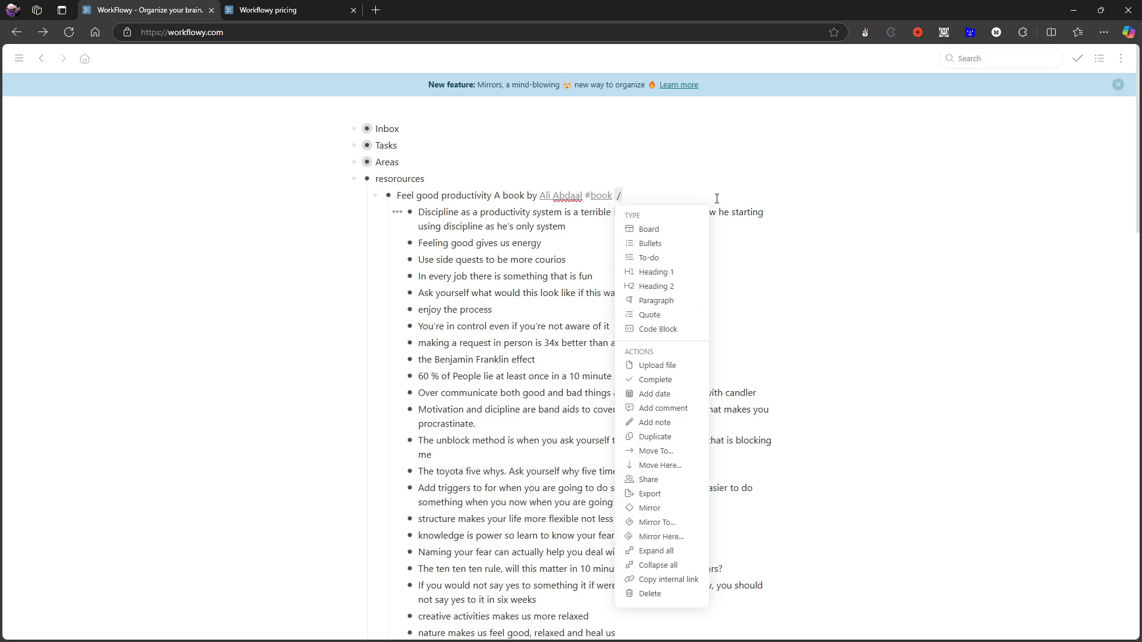
# Replace the slash with a [[ link to the note about making things fun.
pyautogui.press('BackSpace')
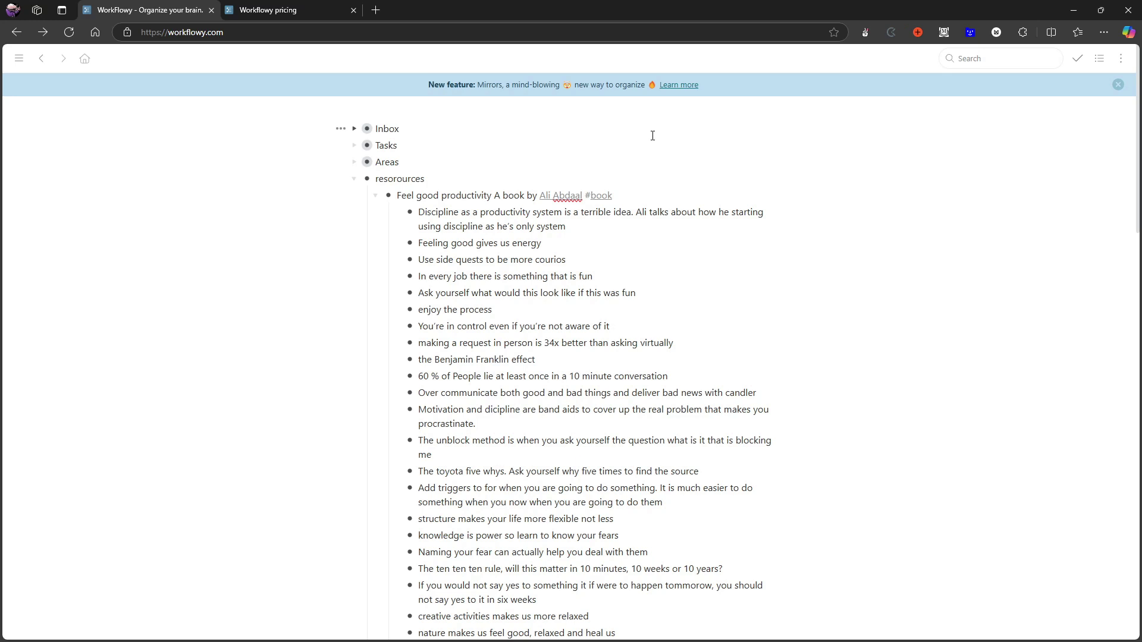
pyautogui.write('[[')
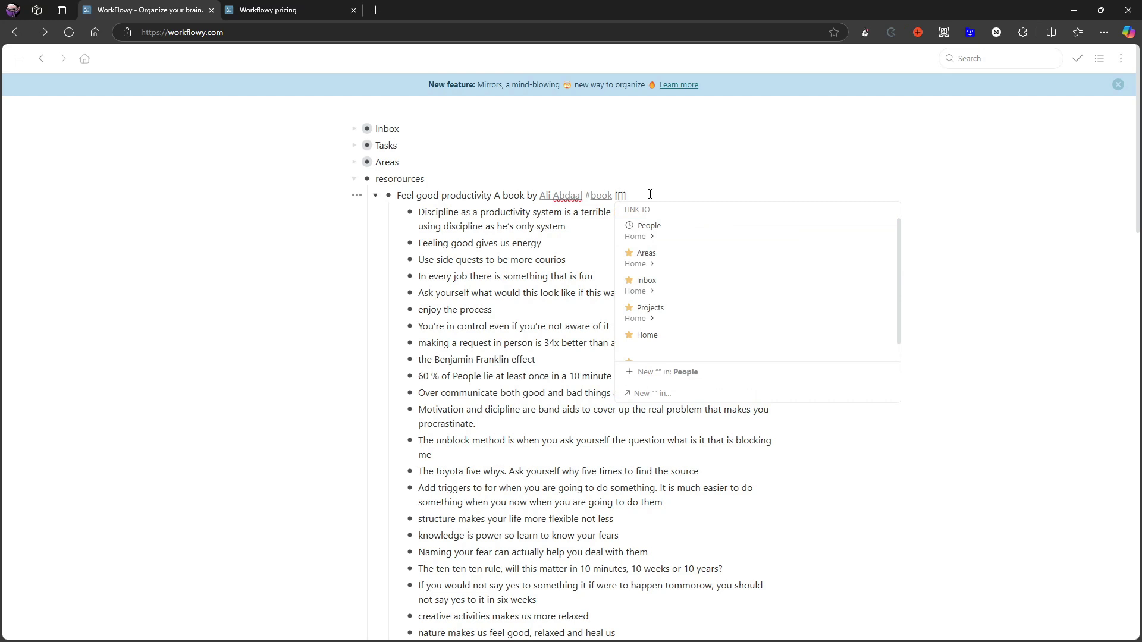
pyautogui.write('ask')
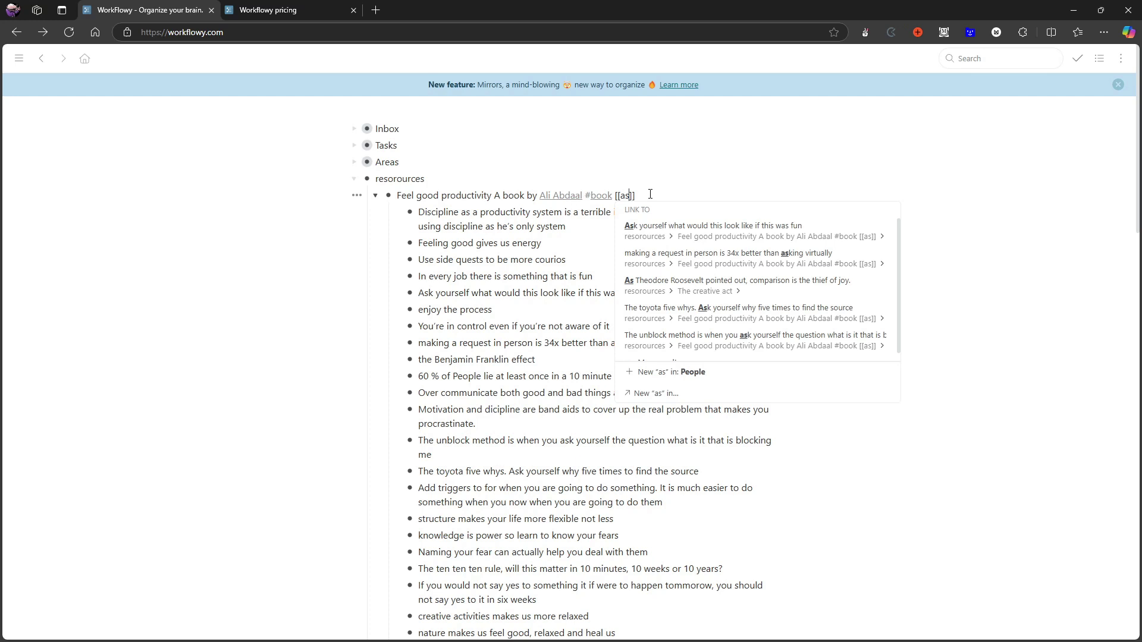
pyautogui.click(711, 227)
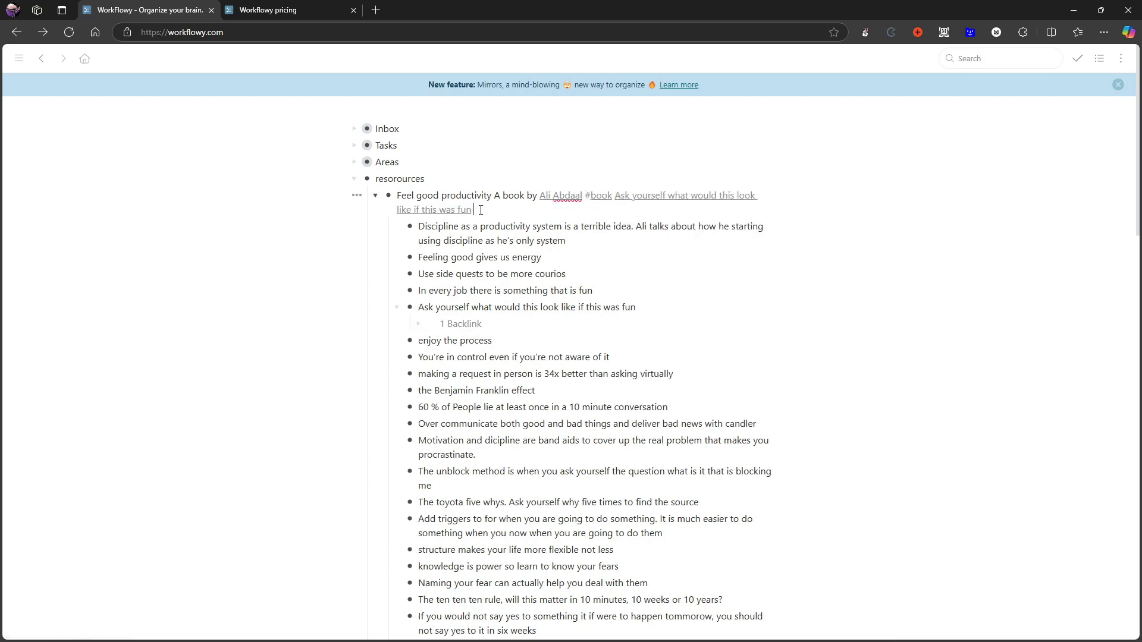
# Delete the #book tag and question text after the author link.
pyautogui.press('BackSpace')
pyautogui.press('BackSpace')
pyautogui.moveTo(467, 210); pyautogui.dragTo(587, 195)
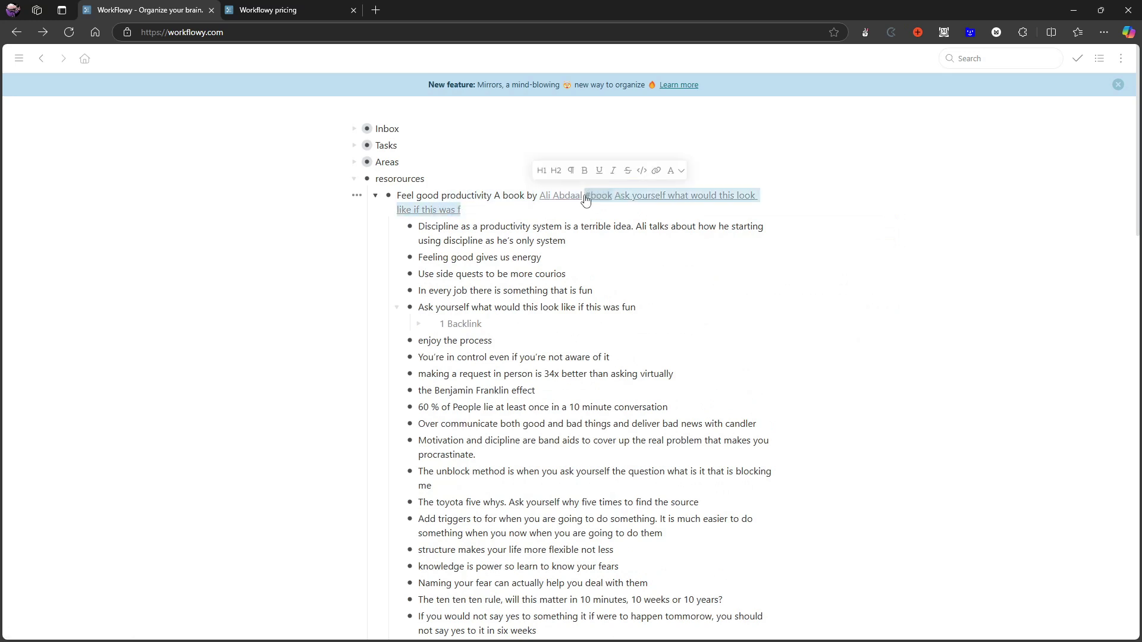
pyautogui.press('BackSpace')
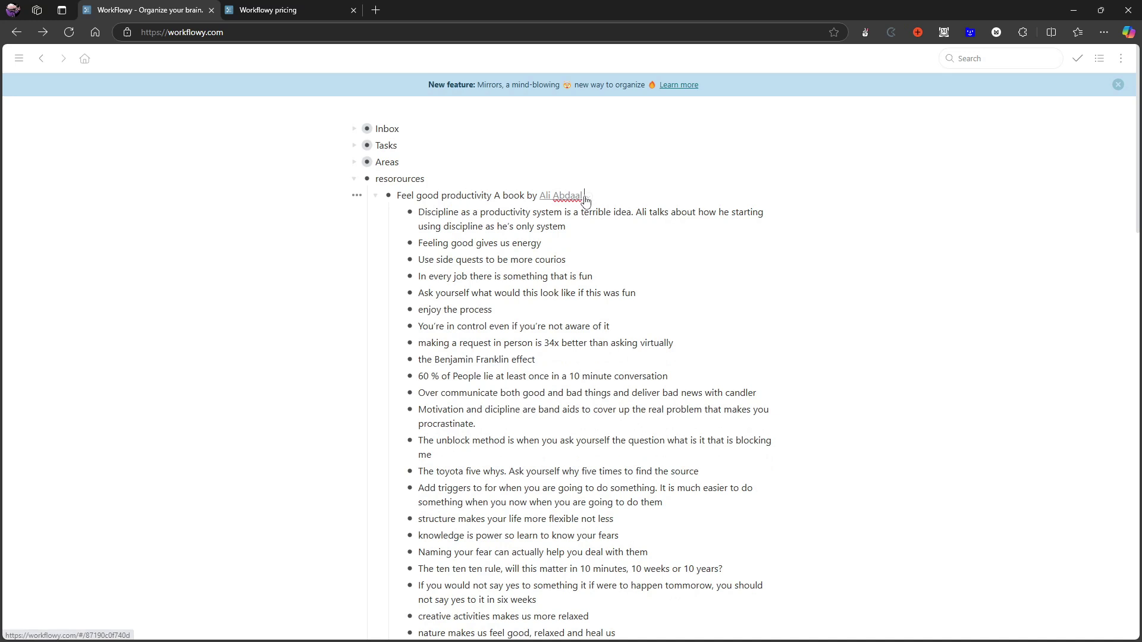
# Change the author link's display text to Test with Ctrl+K.
pyautogui.hotkey('ctrl', 'k')
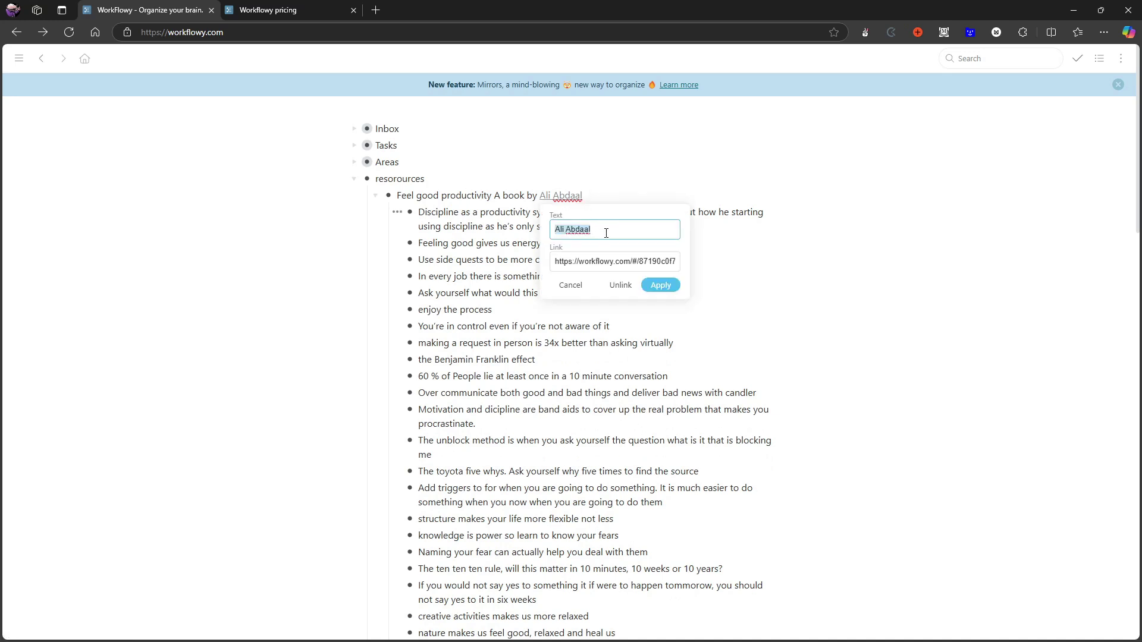
pyautogui.write('Test')
pyautogui.click(667, 286)
# Follow the Test link, come back to the home outline, and collapse resorources.
pyautogui.click(546, 196)
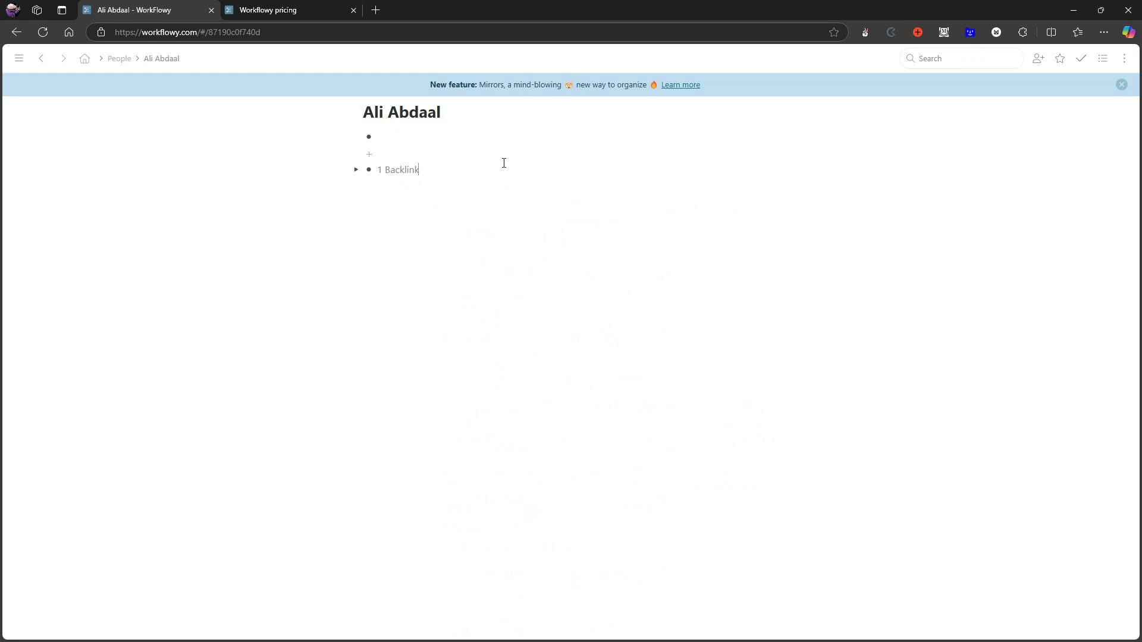
pyautogui.hotkey('alt', 'Left')
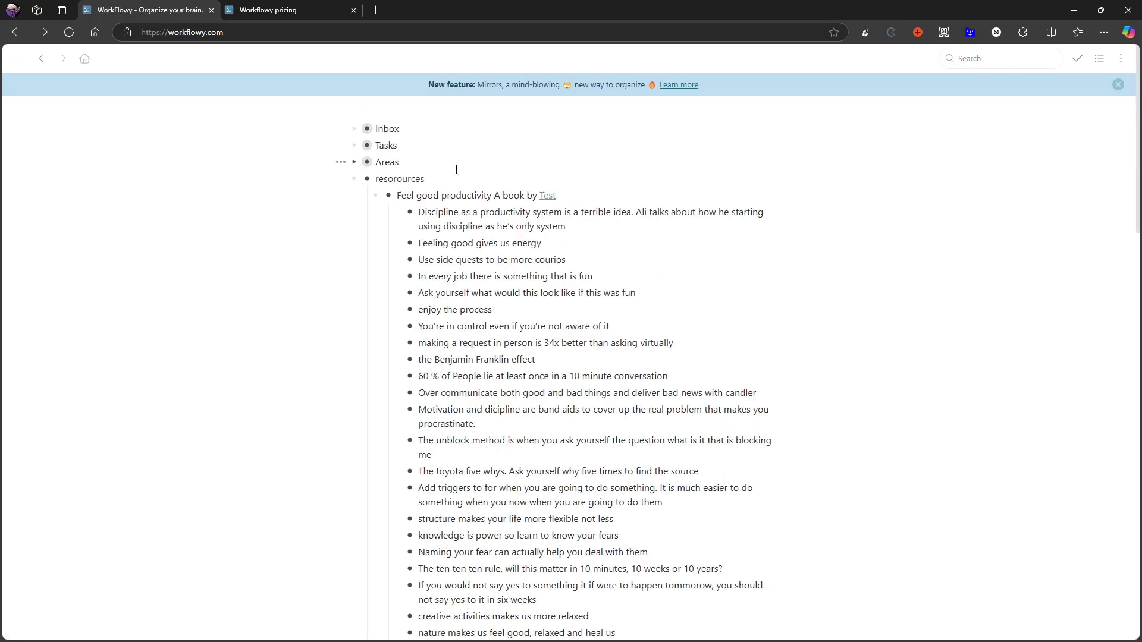
pyautogui.click(354, 178)
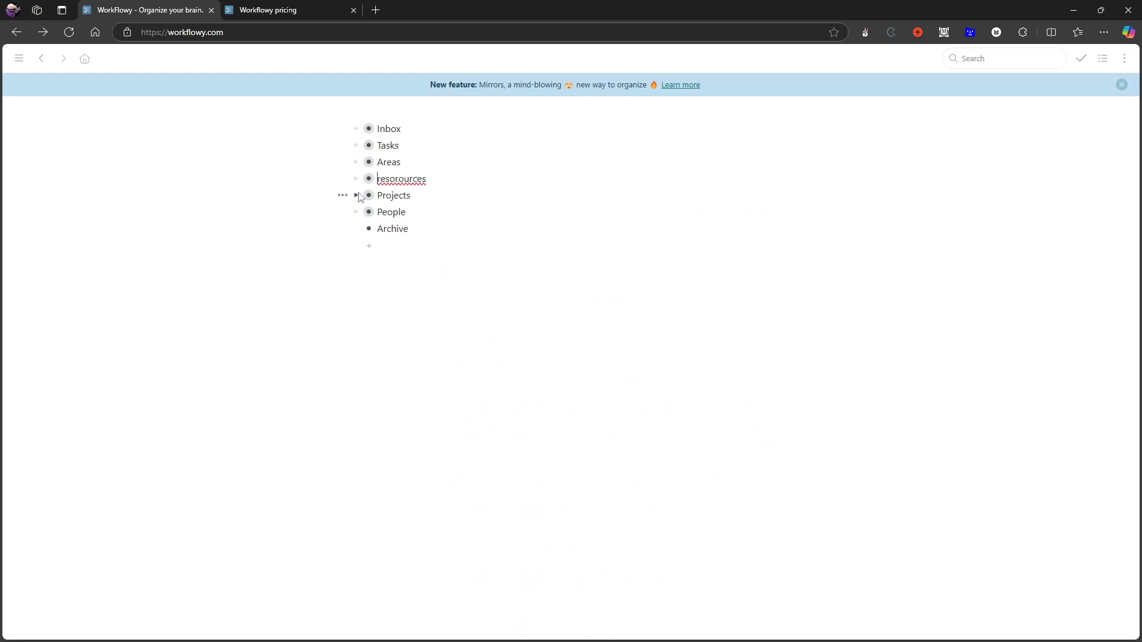
# Expand Projects and create a TEST card under Upcoming projects, briefly zooming into it.
pyautogui.click(355, 197)
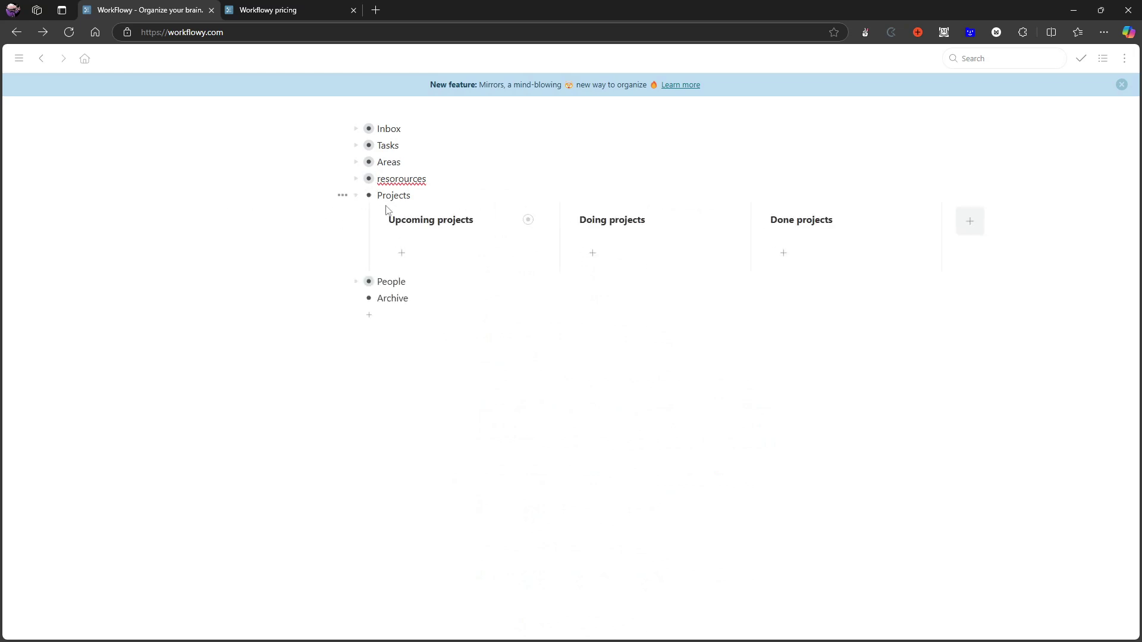
pyautogui.click(401, 252)
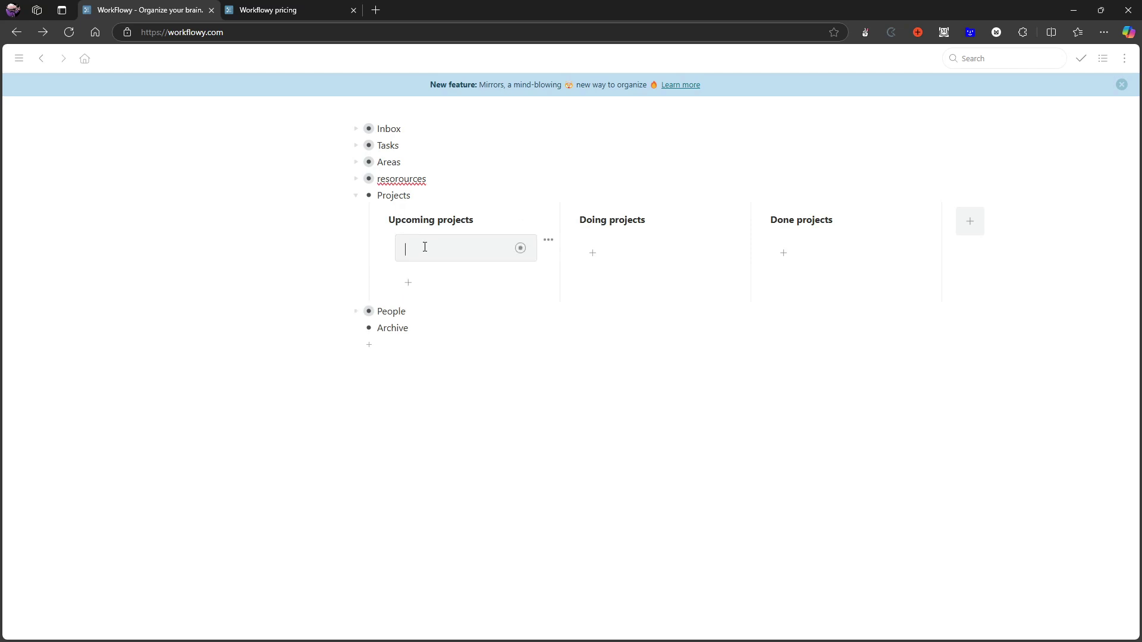
pyautogui.write('TEST')
pyautogui.click(520, 249)
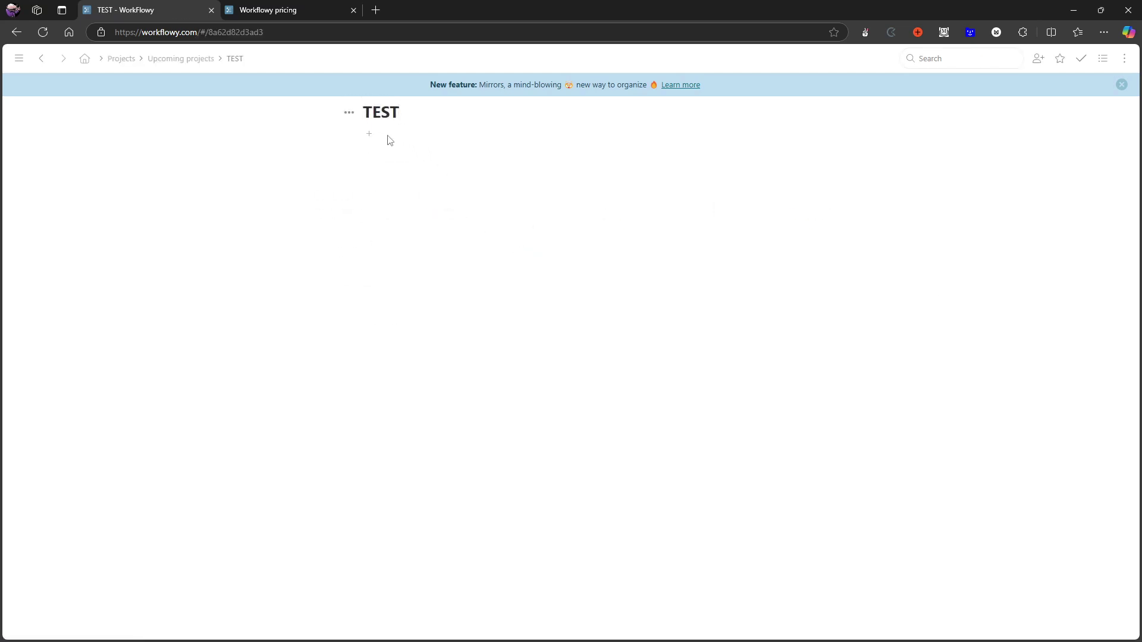
pyautogui.hotkey('alt', 'Left')
# Expand Areas and insert a mirror of the TEST project below Blog idea via /Mirror Here.
pyautogui.click(355, 145)
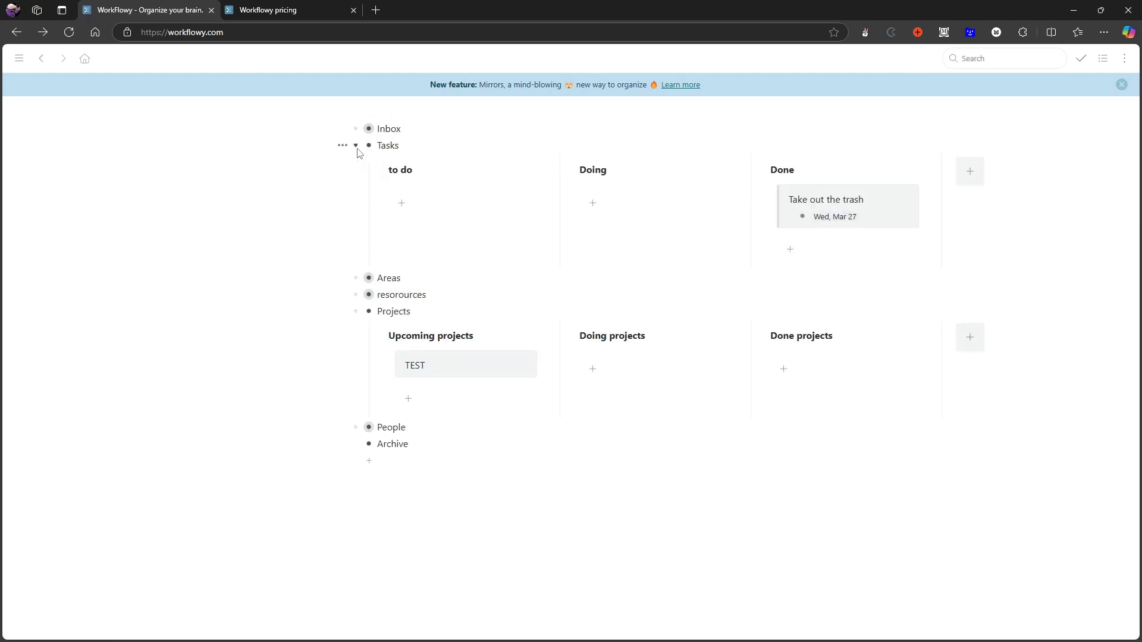
pyautogui.click(355, 145)
pyautogui.click(356, 162)
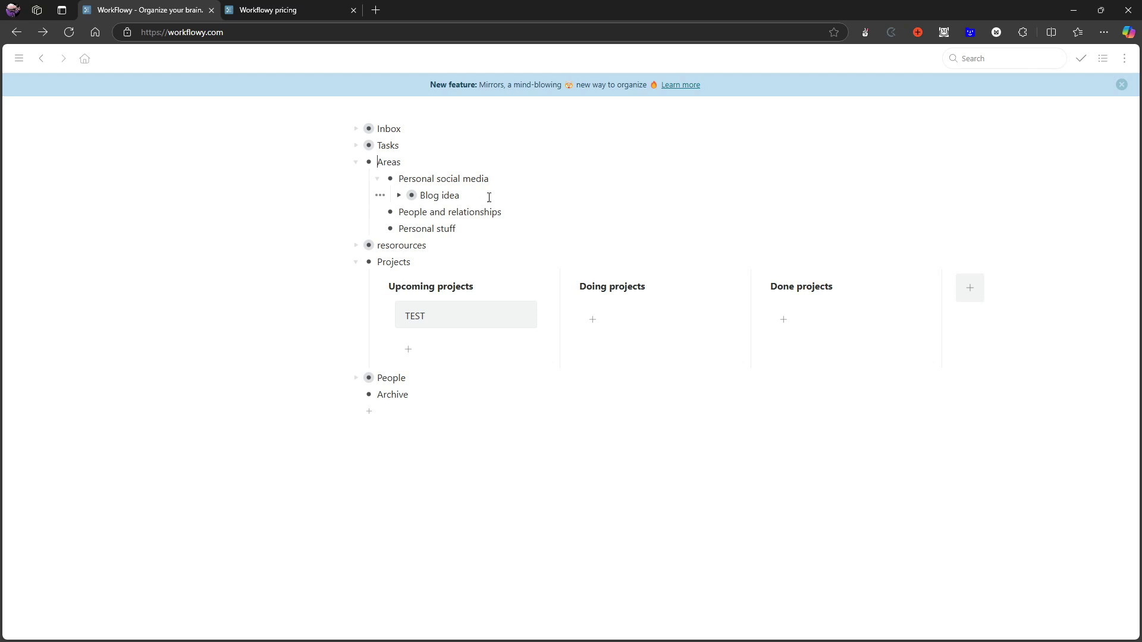
pyautogui.press('Return')
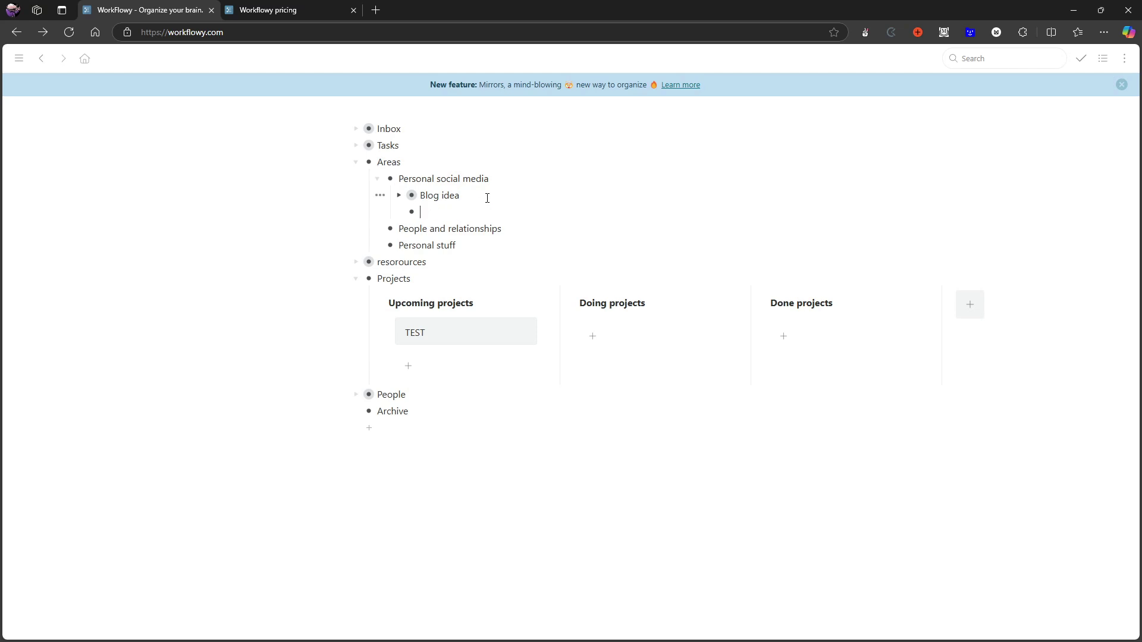
pyautogui.write('/')
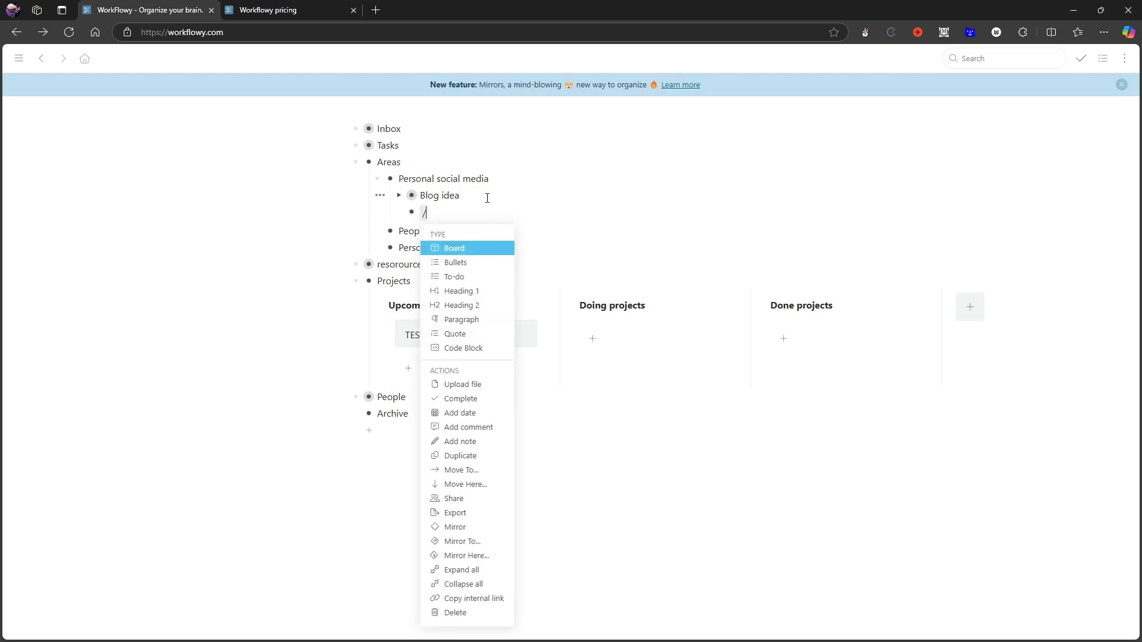
pyautogui.click(474, 556)
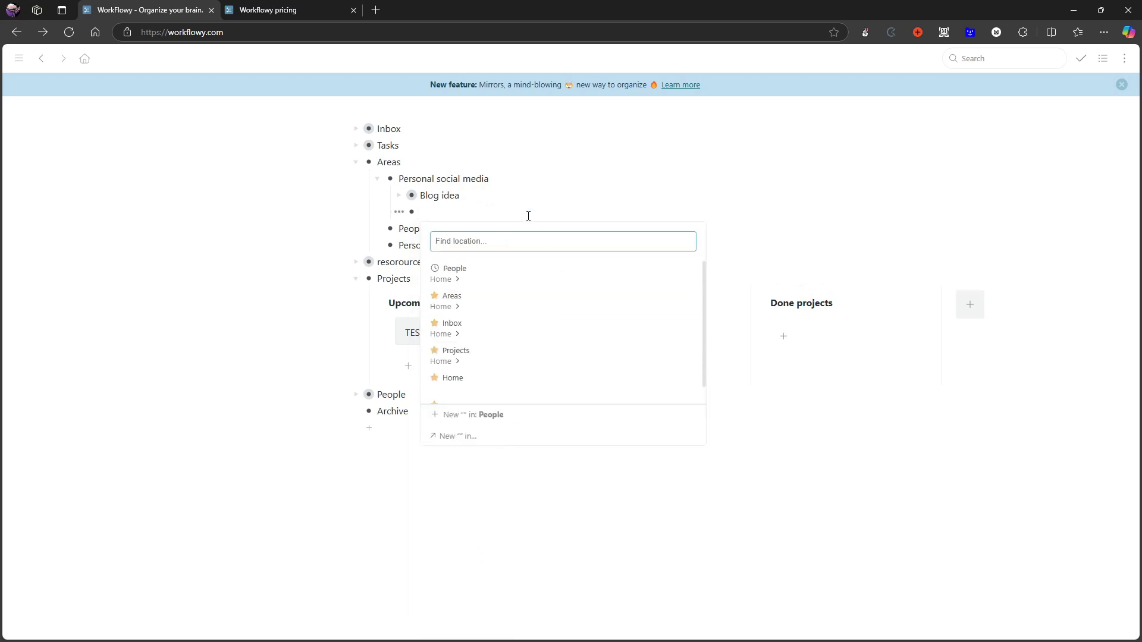
pyautogui.write('test')
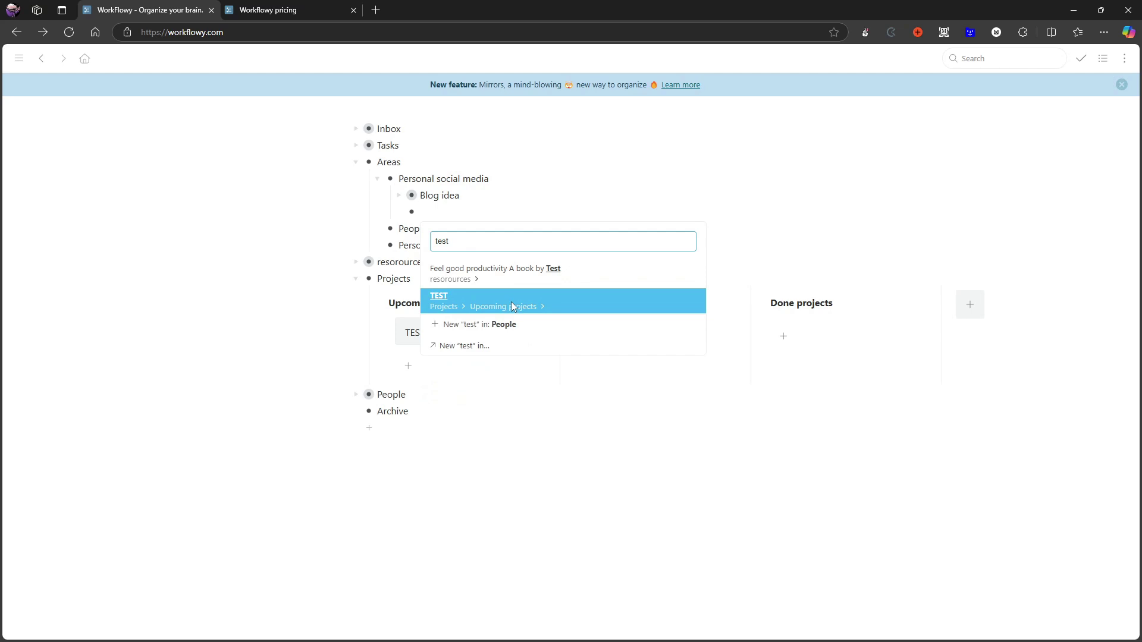
pyautogui.click(455, 298)
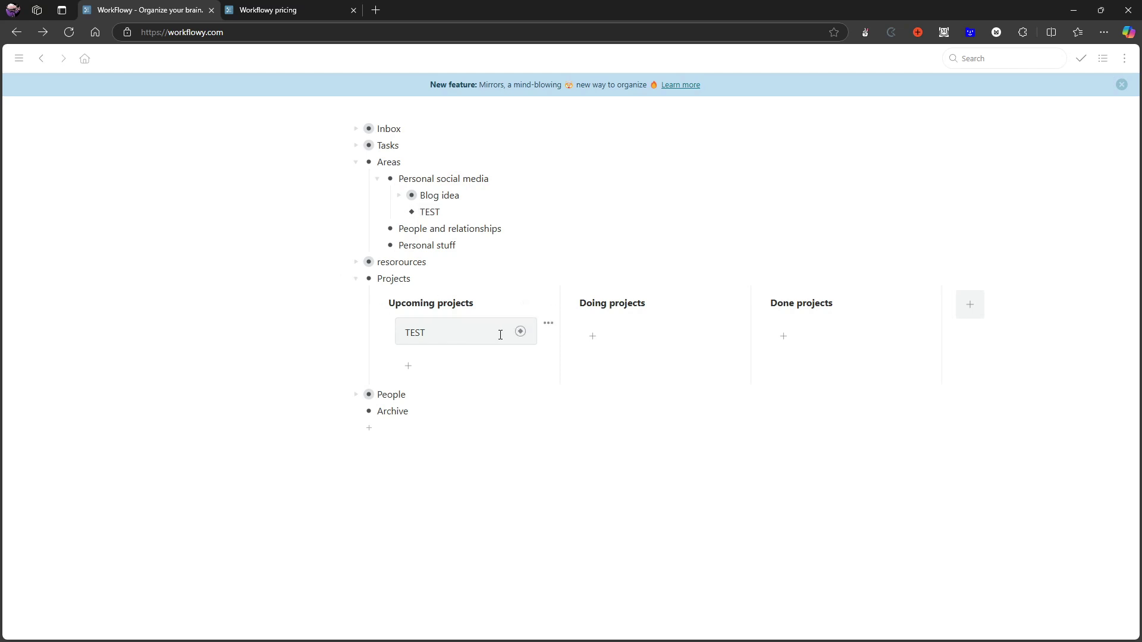
# Collapse the Projects board and Areas list, then switch to the pricing tab.
pyautogui.click(357, 279)
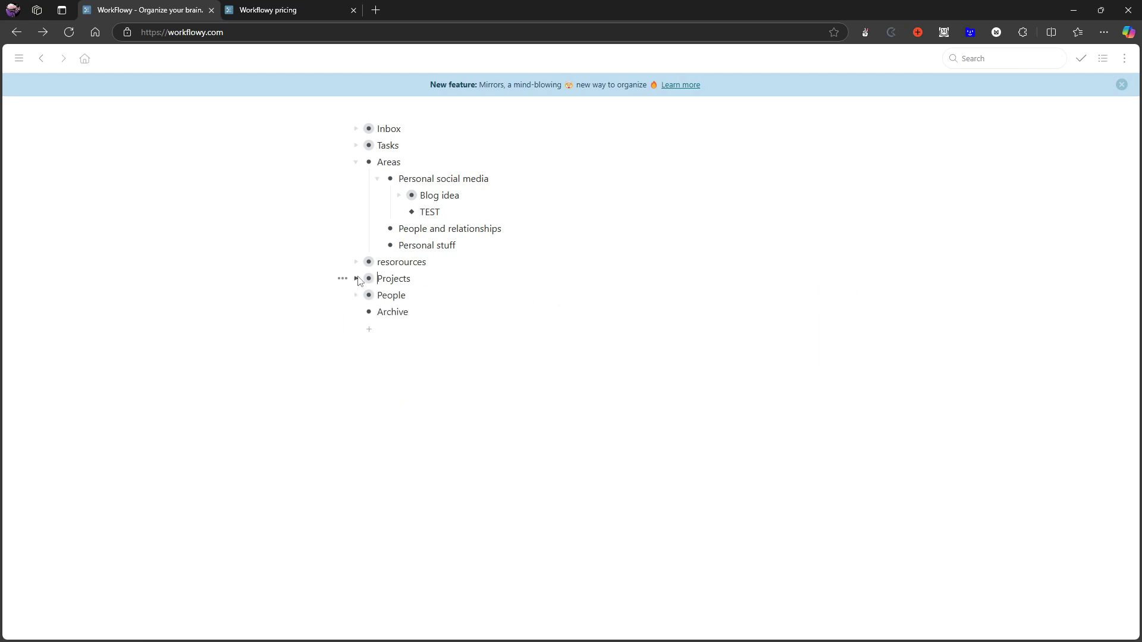
pyautogui.click(356, 162)
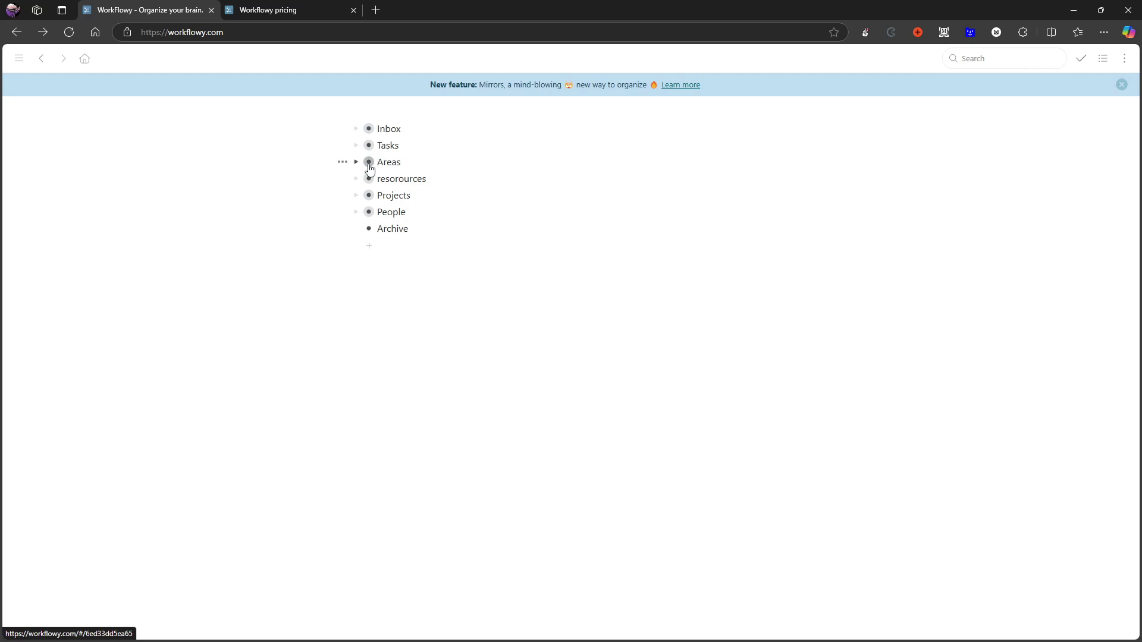
pyautogui.click(303, 8)
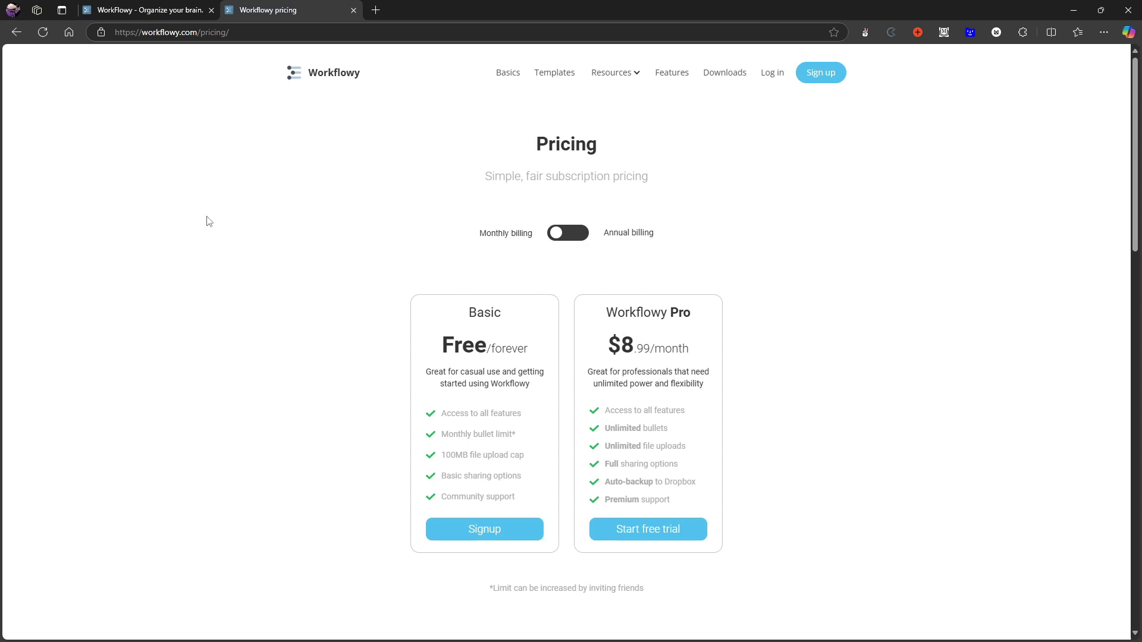
# Switch back to the WorkFlowy tab showing the collapsed Inbox, Tasks, Areas, Projects, People and Archive outline.
pyautogui.click(125, 10)
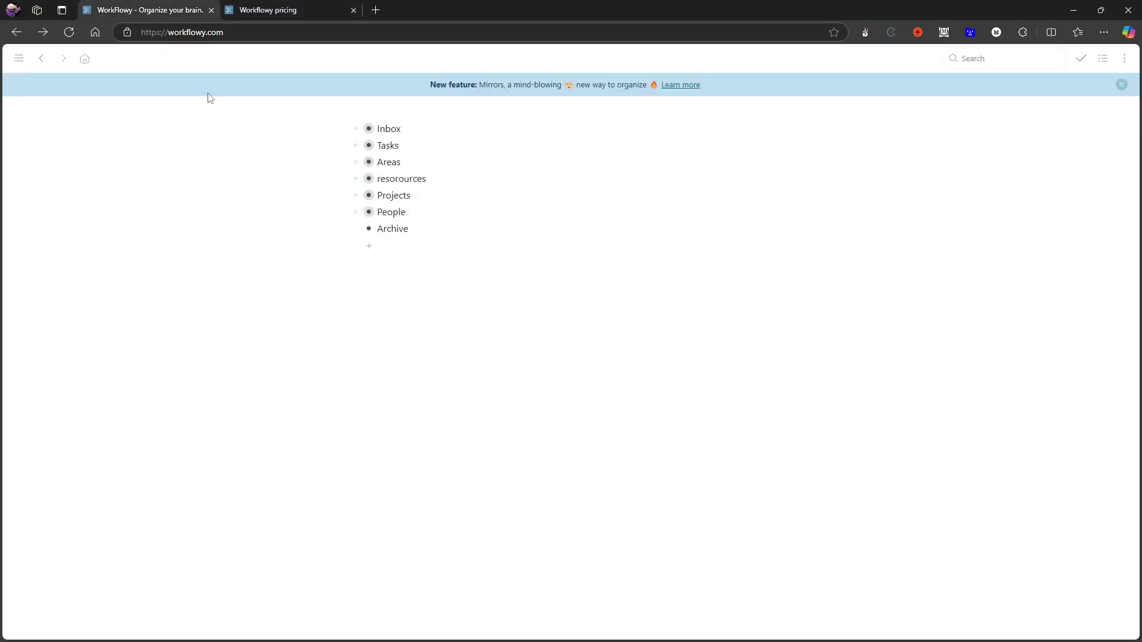